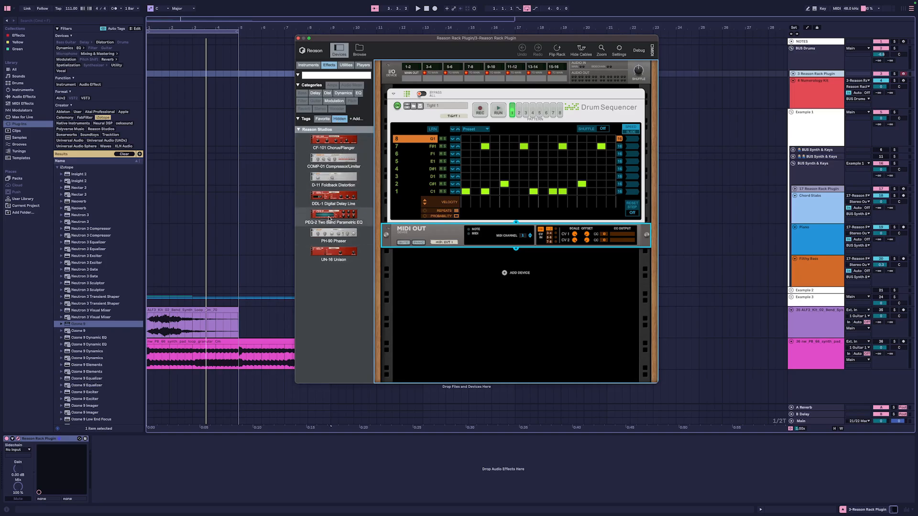
Turn off the Hidden filter for the effects list and open the options of the Audiomatic Retro Transformer
{"action": "left_click", "coordinate": [340, 119]}
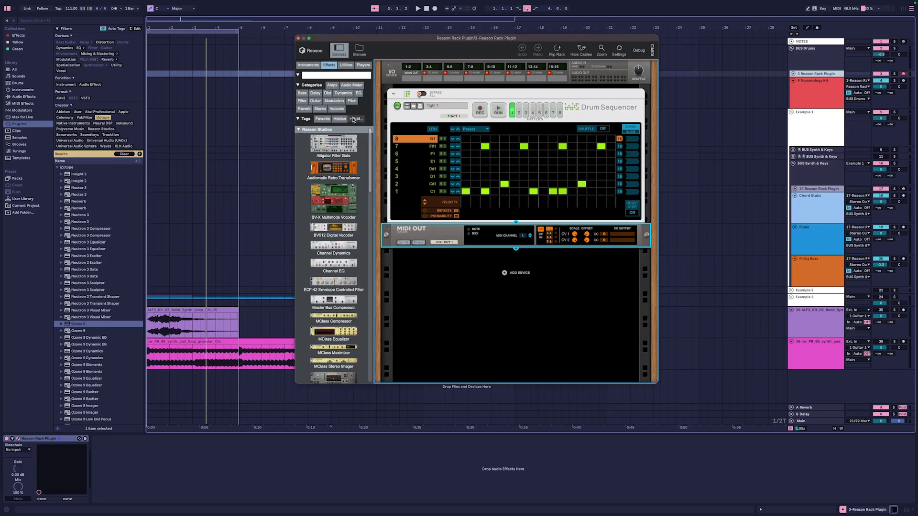
{"action": "right_click", "coordinate": [330, 171]}
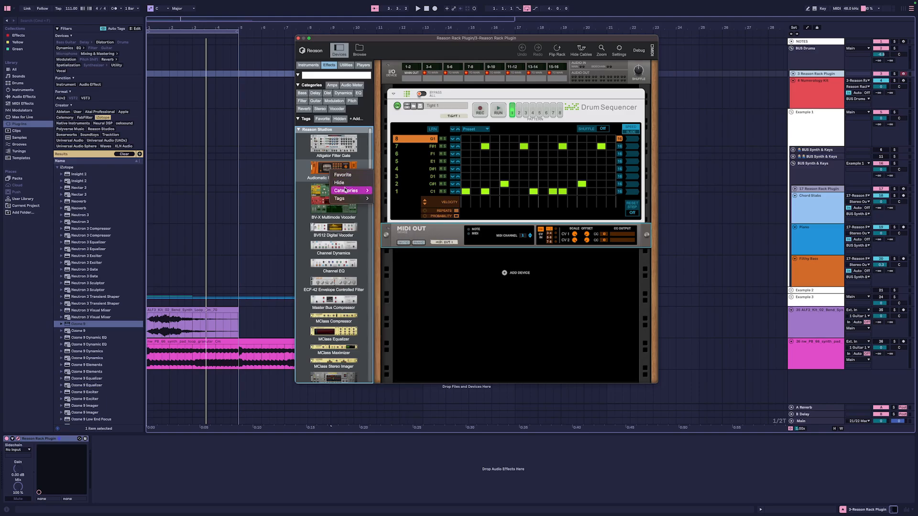
{"action": "mouse_move", "coordinate": [345, 190]}
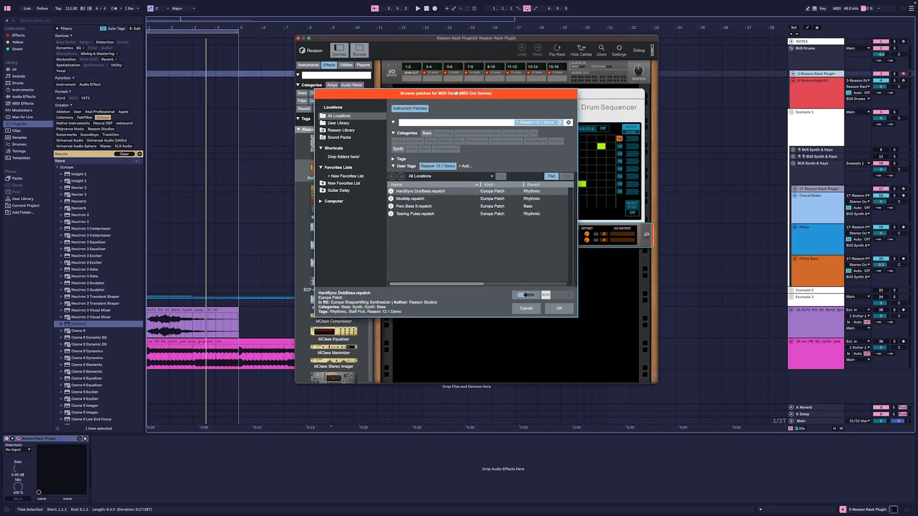
Reposition the patch browser dialog for the MIDI Out device so the Drum Sequencer behind it can be seen
{"action": "left_click_drag", "start_coordinate": [413, 109], "coordinate": [341, 100]}
{"action": "left_click_drag", "start_coordinate": [280, 111], "coordinate": [562, 76]}
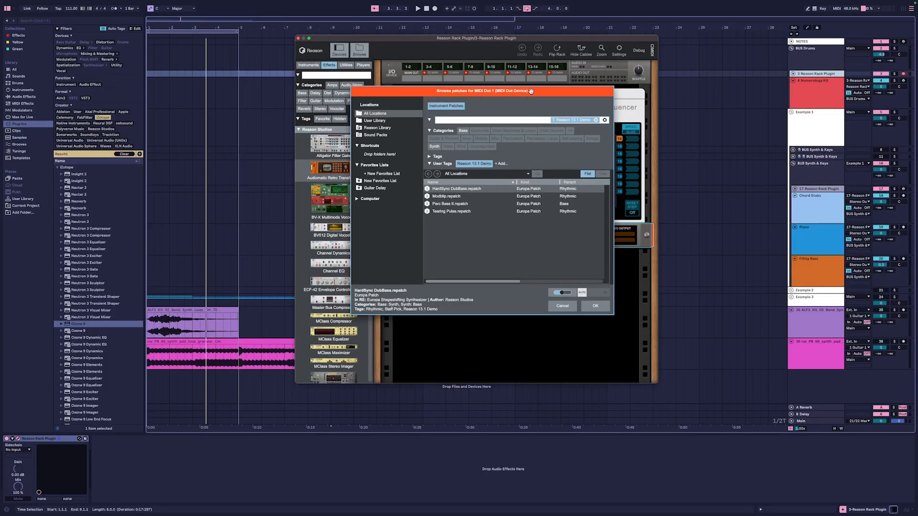
{"action": "left_click_drag", "start_coordinate": [531, 91], "coordinate": [475, 160]}
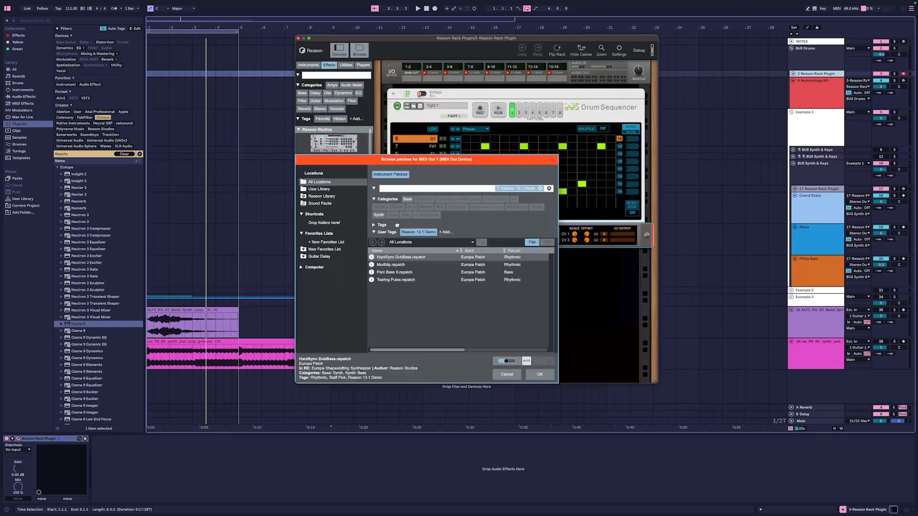
{"action": "left_click_drag", "start_coordinate": [476, 111], "coordinate": [527, 127]}
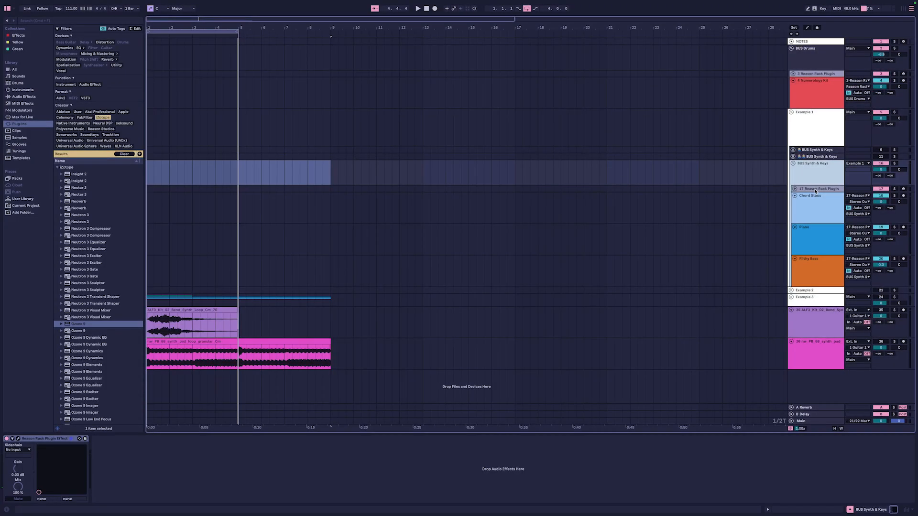
Open the device rack of the 17-Reason Rack Plugin track and start playback to audition its chord sequence
{"action": "left_click", "coordinate": [815, 191]}
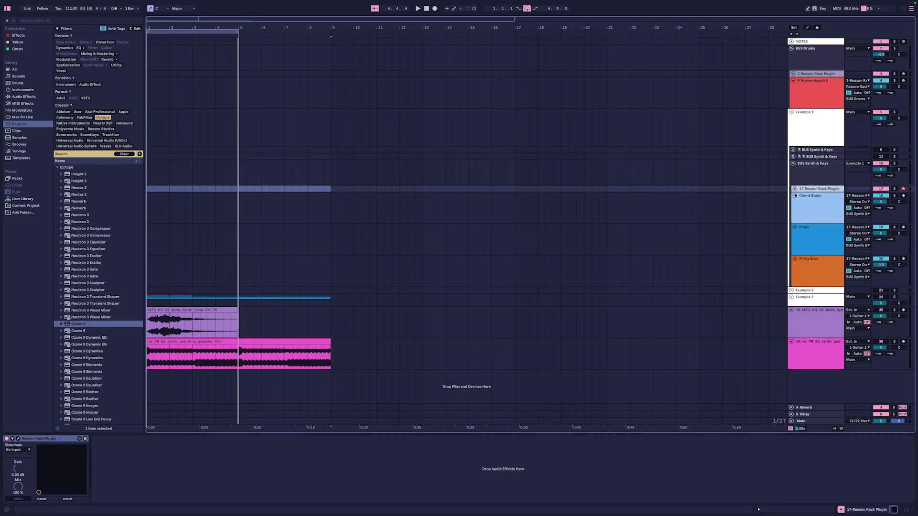
{"action": "left_click", "coordinate": [18, 439]}
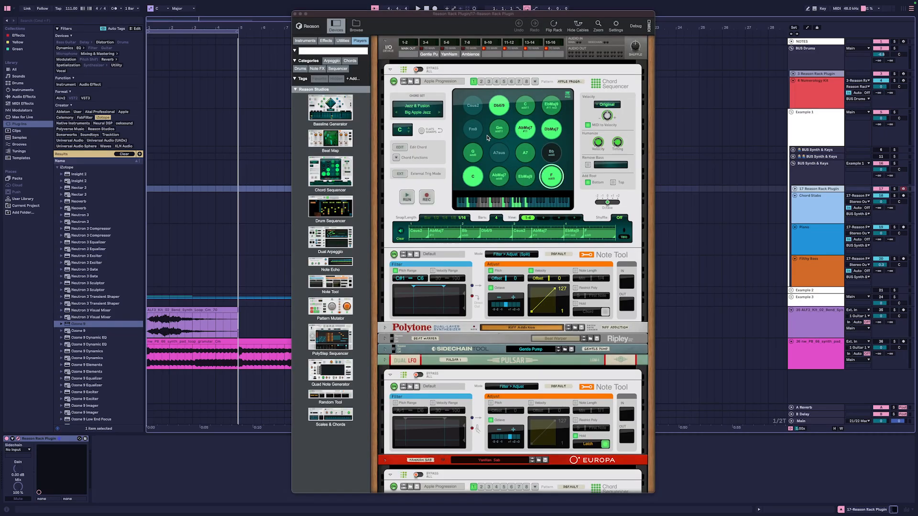
{"action": "scroll", "coordinate": [444, 210], "scroll_direction": "down", "scroll_amount": 3}
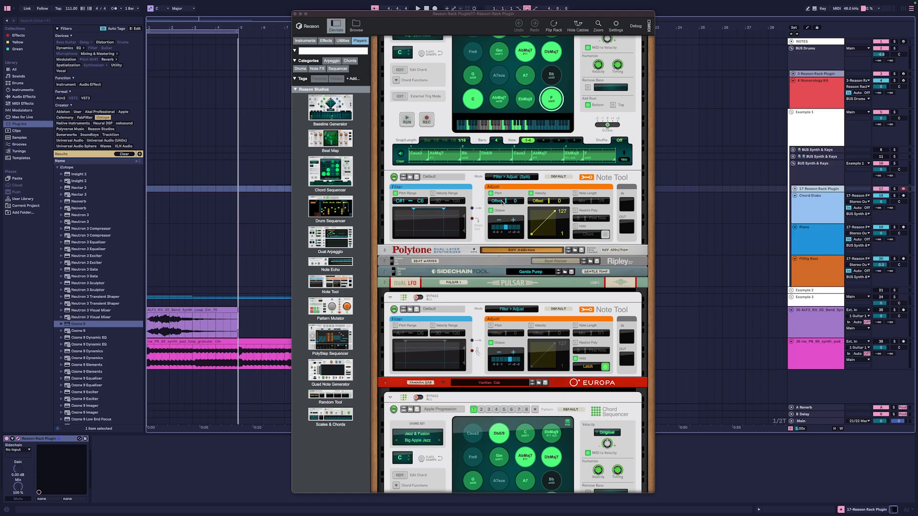
{"action": "scroll", "coordinate": [477, 220], "scroll_direction": "up", "scroll_amount": 2}
{"action": "key", "text": "space"}
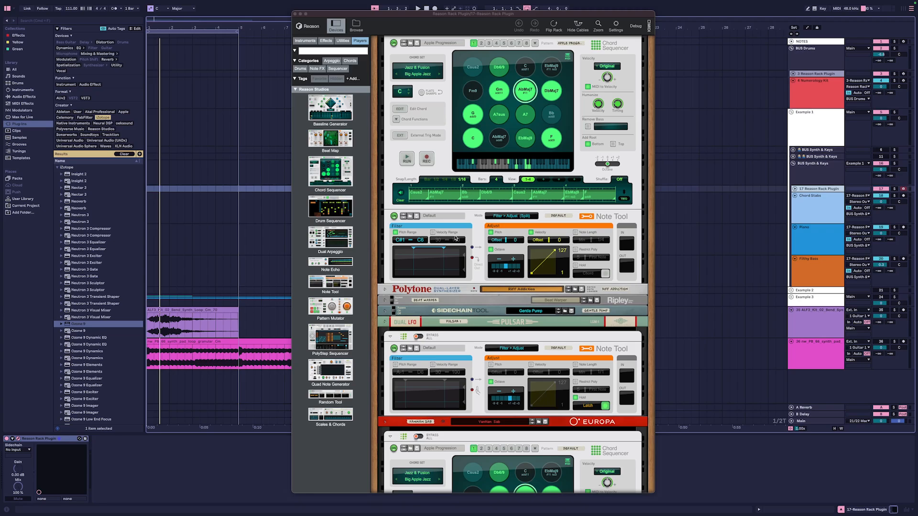
Select the upper Note Tool and play the loop to examine how its pitch range filter splits the chord notes
{"action": "left_click", "coordinate": [433, 232]}
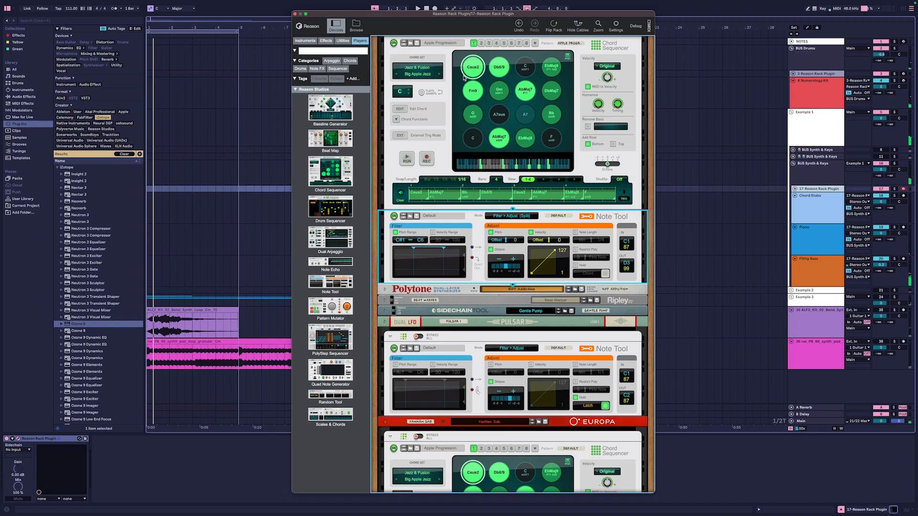
{"action": "scroll", "coordinate": [569, 110], "scroll_direction": "up", "scroll_amount": 2}
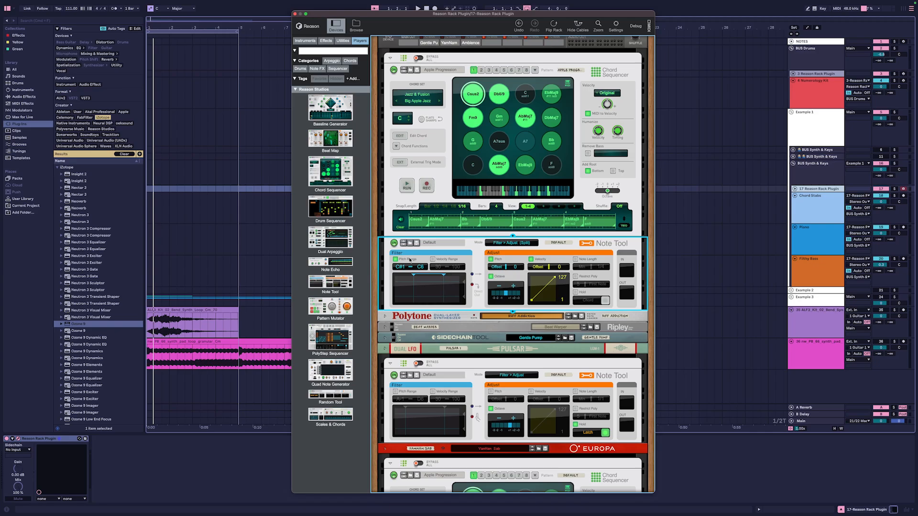
{"action": "key", "text": "space"}
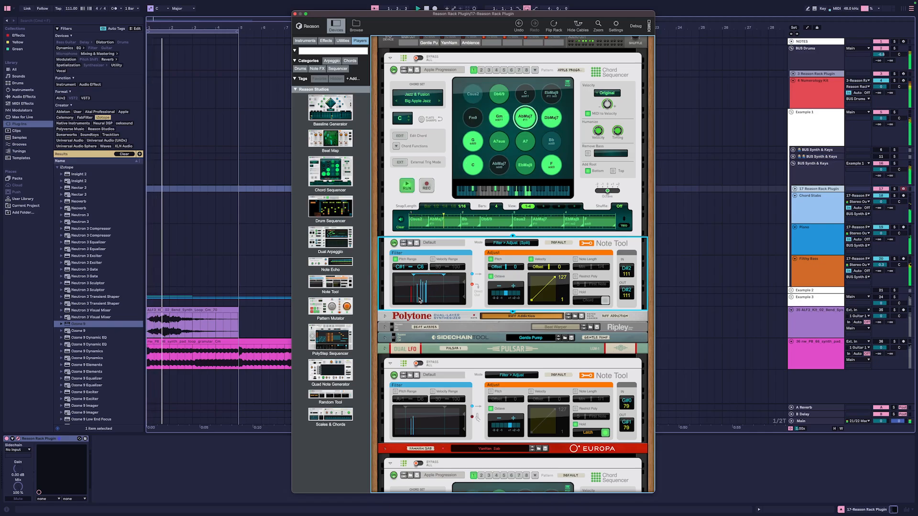
{"action": "key", "text": "space"}
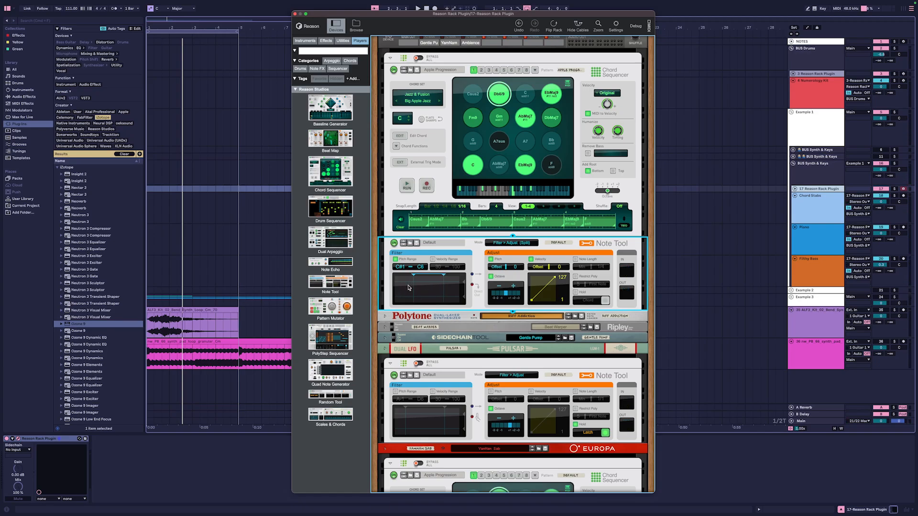
{"action": "key", "text": "space"}
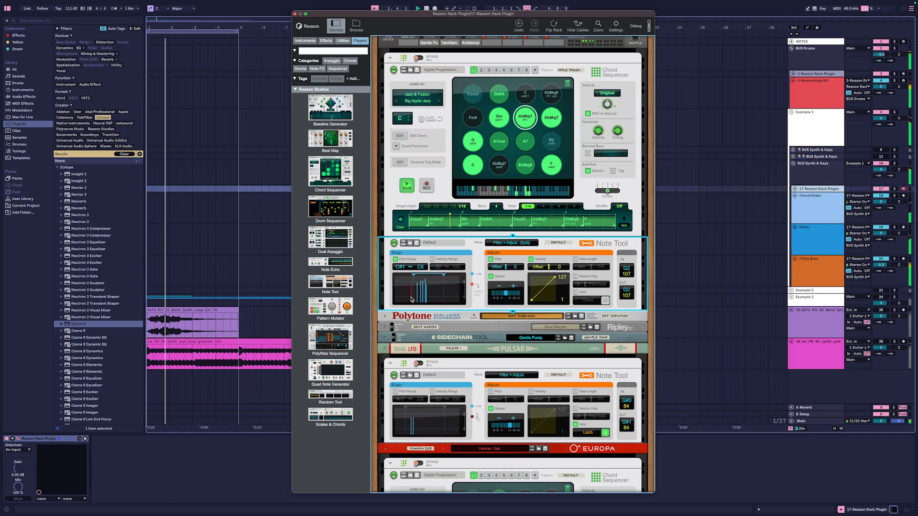
{"action": "key", "text": "space"}
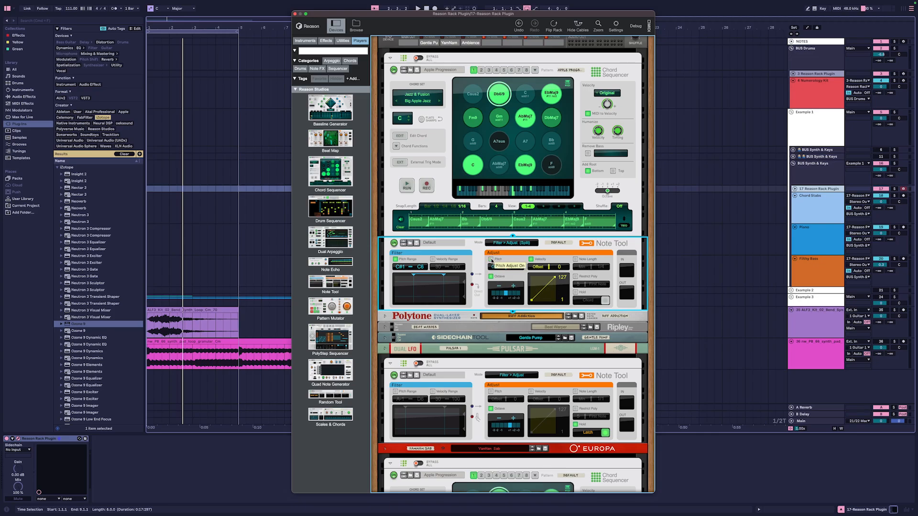
Toggle the upper Note Tool's Pitch adjustment off and back on
{"action": "left_click", "coordinate": [491, 260]}
{"action": "left_click", "coordinate": [491, 259]}
{"action": "left_click", "coordinate": [491, 260]}
Unfold the Polytone synthesizer and solo the Chord Stabs track, keeping the 17-Reason Rack Plugin track selected during playback
{"action": "scroll", "coordinate": [595, 270], "scroll_direction": "down", "scroll_amount": 3}
{"action": "left_click", "coordinate": [385, 282]}
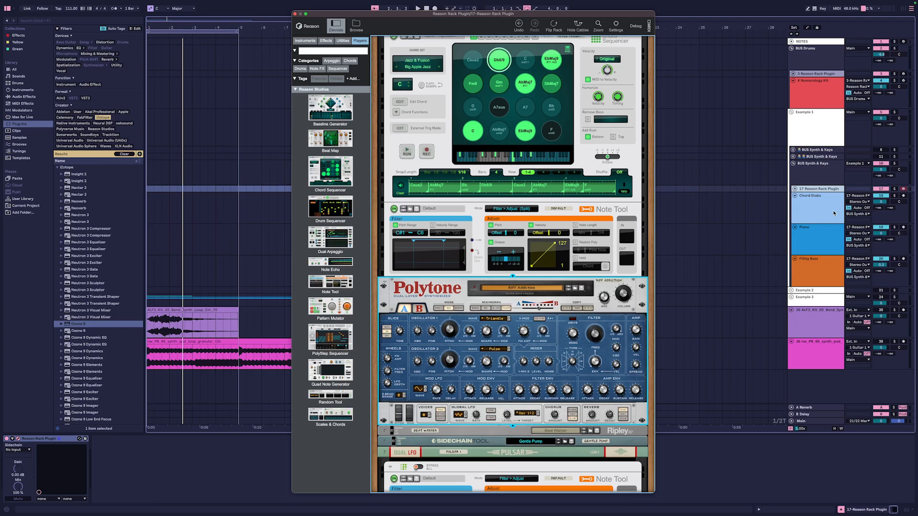
{"action": "left_click", "coordinate": [897, 199]}
{"action": "left_click", "coordinate": [811, 190]}
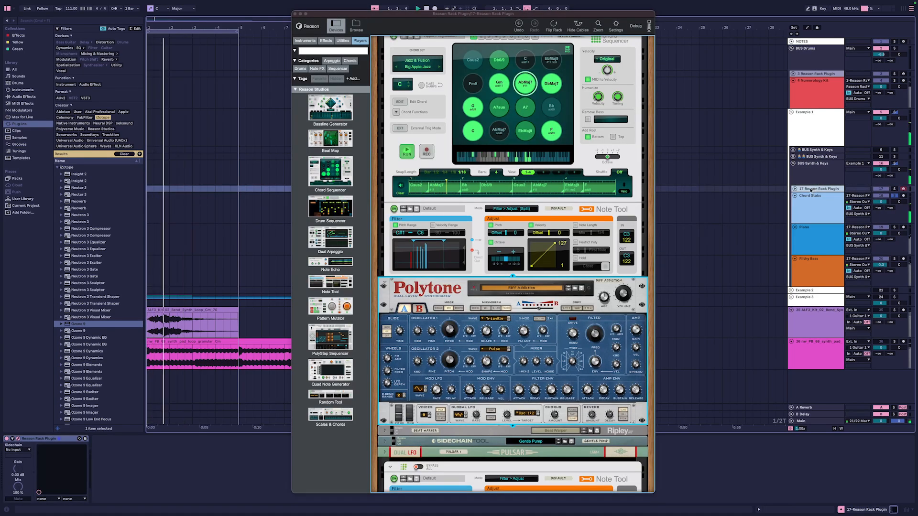
{"action": "scroll", "coordinate": [478, 345], "scroll_direction": "down", "scroll_amount": 2}
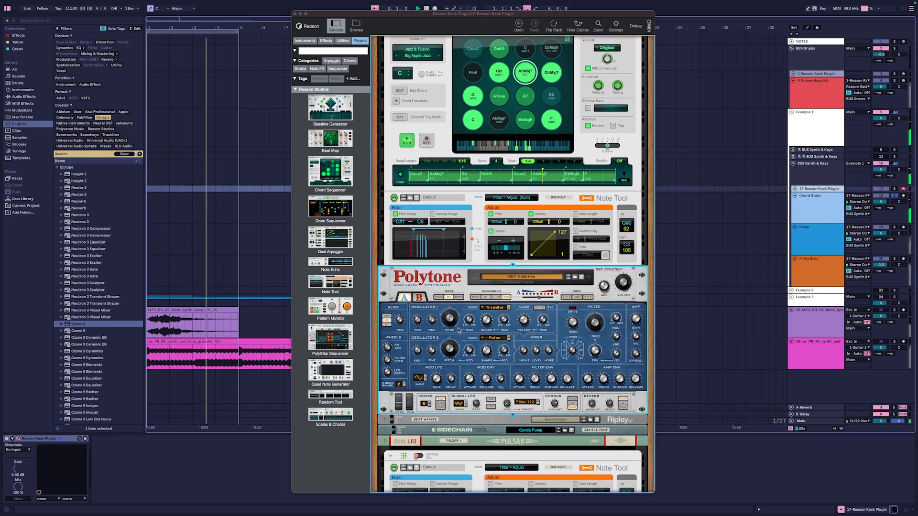
{"action": "scroll", "coordinate": [459, 330], "scroll_direction": "down", "scroll_amount": 1}
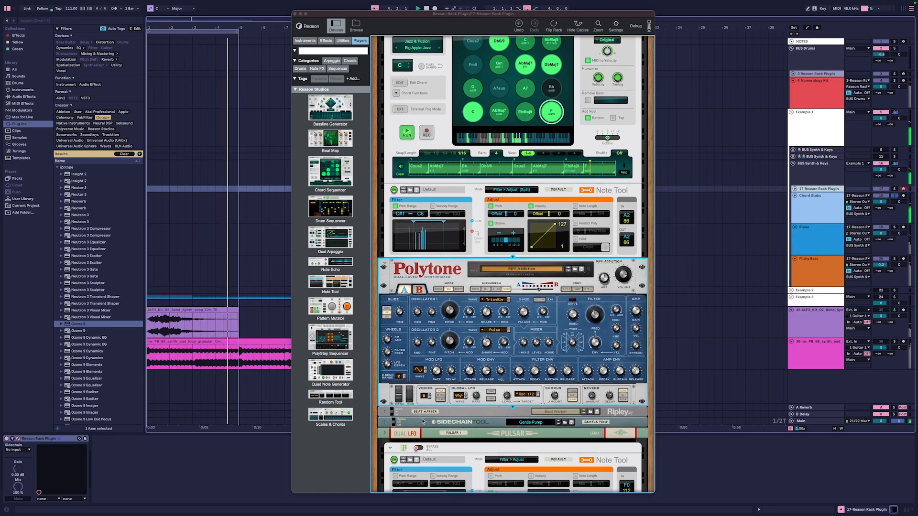
Unfold the Ripley delay and the Pulsar dual LFO below Polytone, and audition the soloed Chord Stabs
{"action": "left_click", "coordinate": [386, 413]}
{"action": "left_click", "coordinate": [385, 413]}
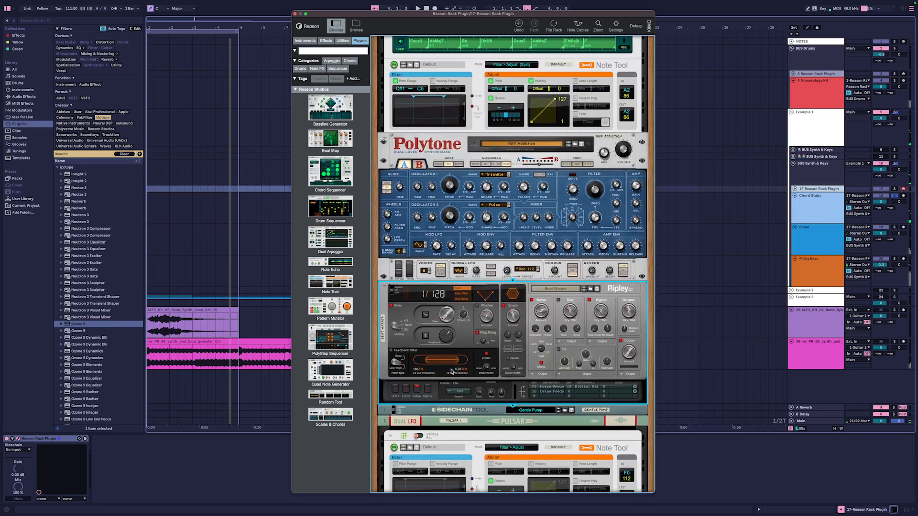
{"action": "left_click", "coordinate": [386, 423]}
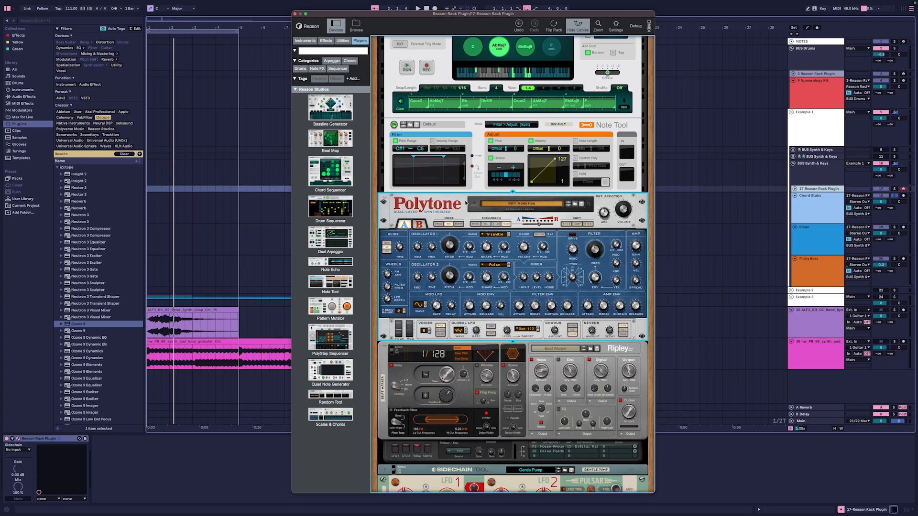
{"action": "key", "text": "space"}
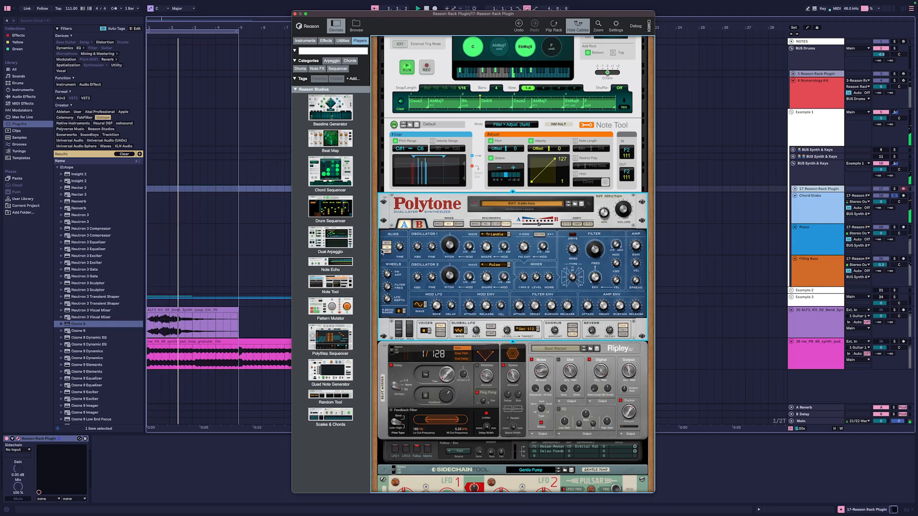
{"action": "key", "text": "space"}
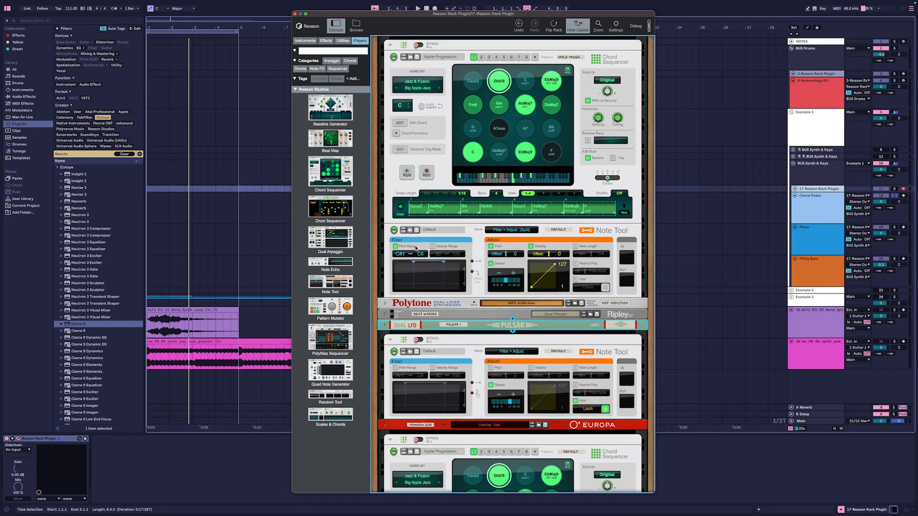
Flip the rack to inspect the cables between the two Note Tools, and return it to the front view
{"action": "scroll", "coordinate": [416, 247], "scroll_direction": "up", "scroll_amount": 2}
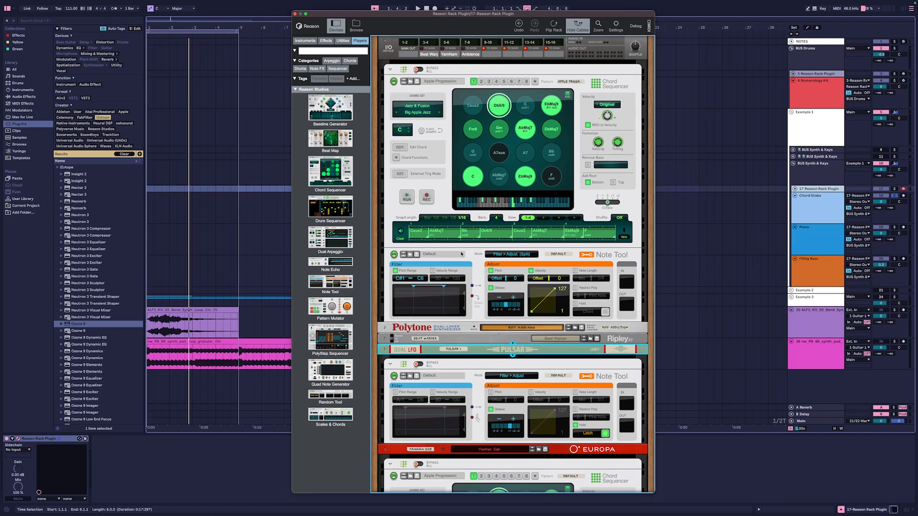
{"action": "scroll", "coordinate": [461, 254], "scroll_direction": "down", "scroll_amount": 2}
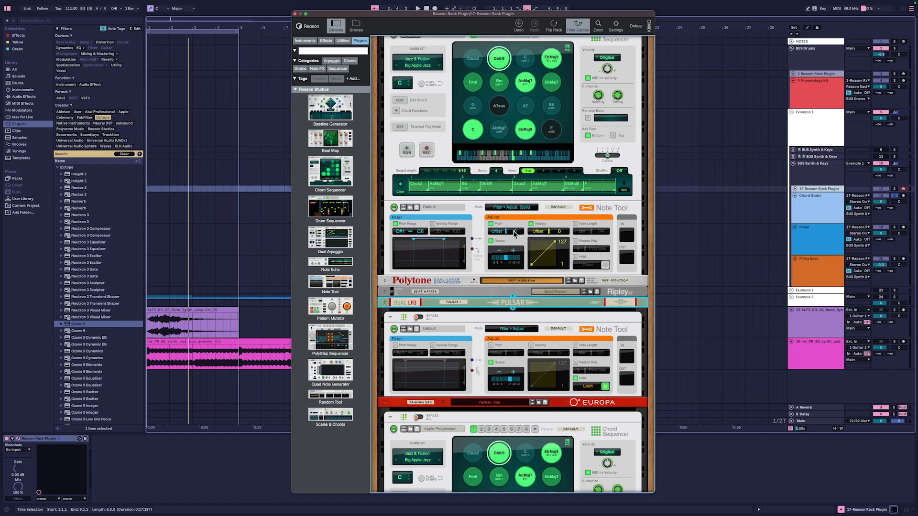
{"action": "key", "text": "space"}
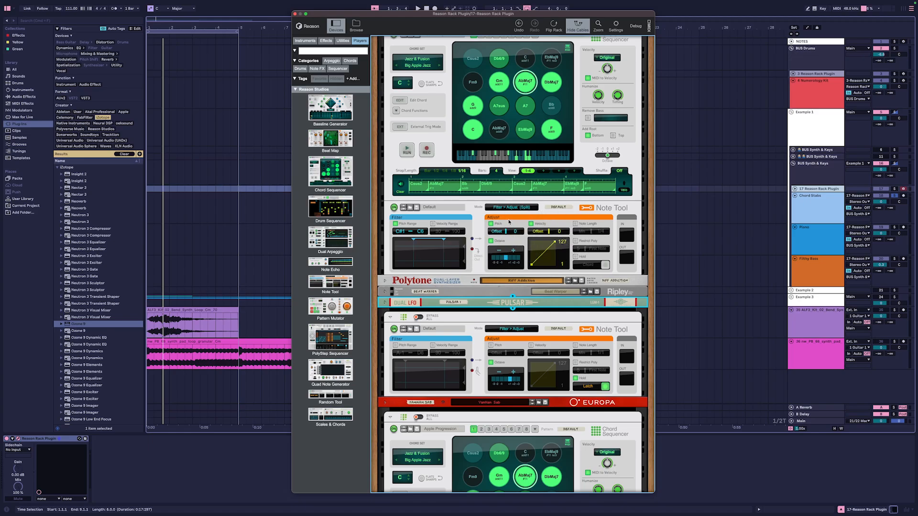
{"action": "left_click", "coordinate": [554, 24]}
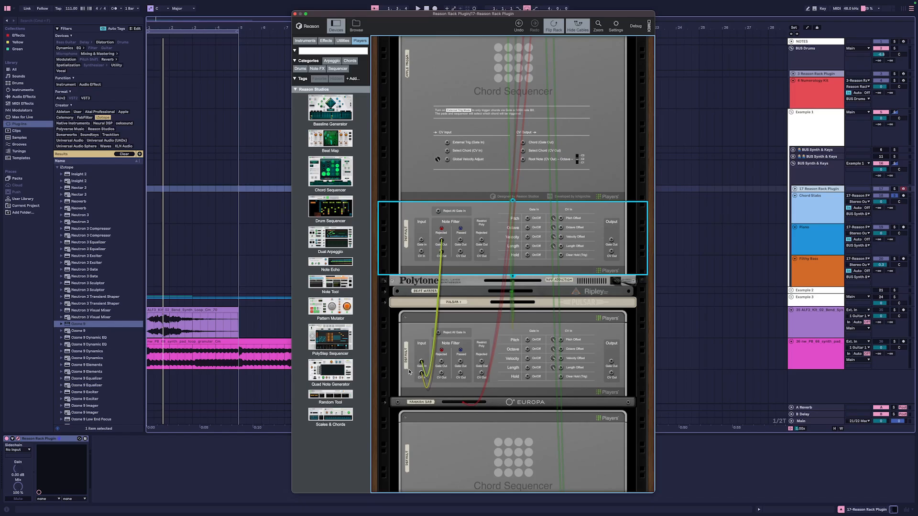
{"action": "key", "text": "Tab"}
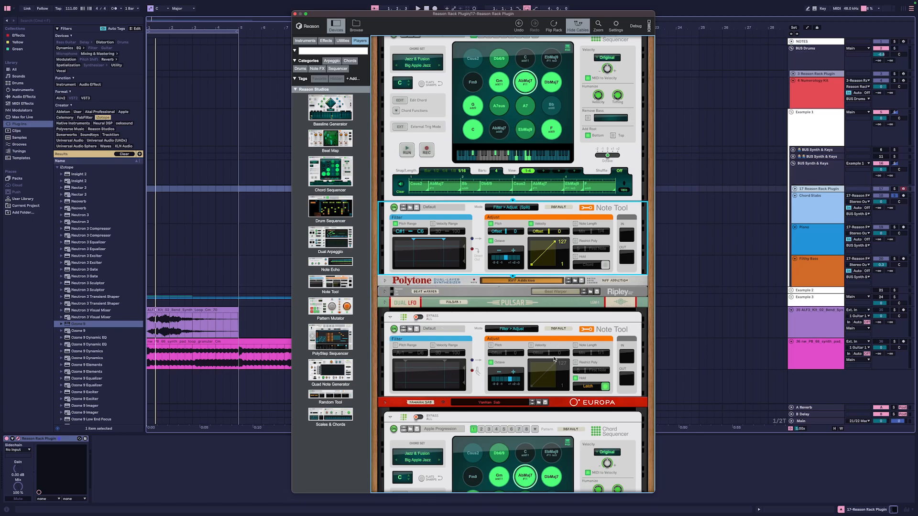
Play the loop to examine which notes reach the lower Note Tool above Europa
{"action": "scroll", "coordinate": [440, 311], "scroll_direction": "down", "scroll_amount": 2}
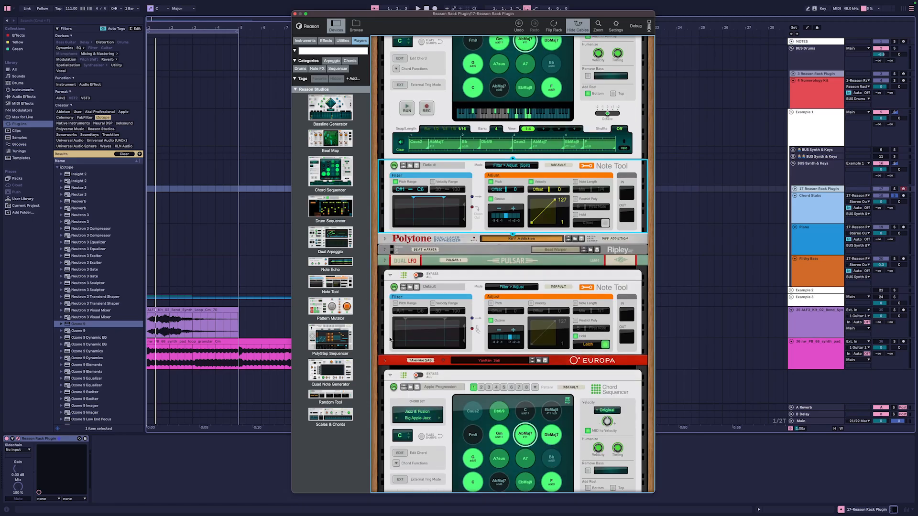
{"action": "key", "text": "space"}
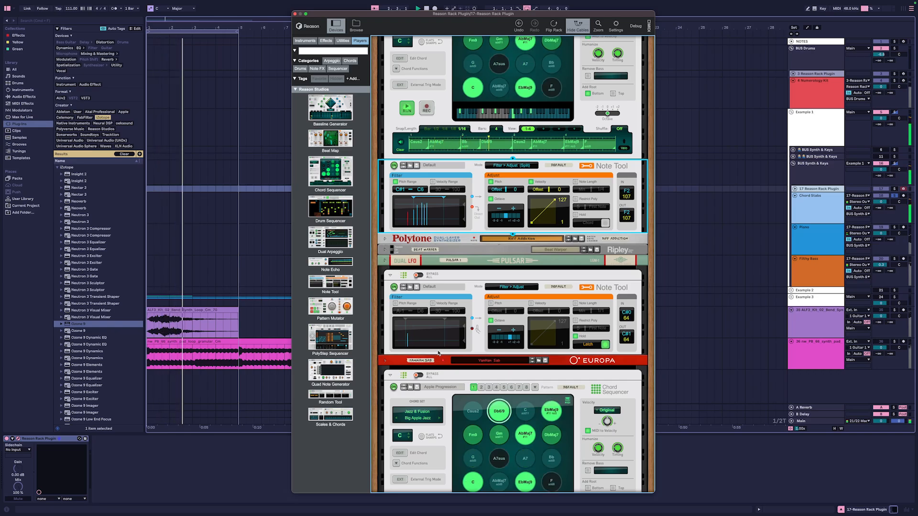
{"action": "key", "text": "space"}
Inspect the unfolded Europa synthesizer, fold it again, and play the loop to check the lower Note Tool's output
{"action": "left_click", "coordinate": [386, 361]}
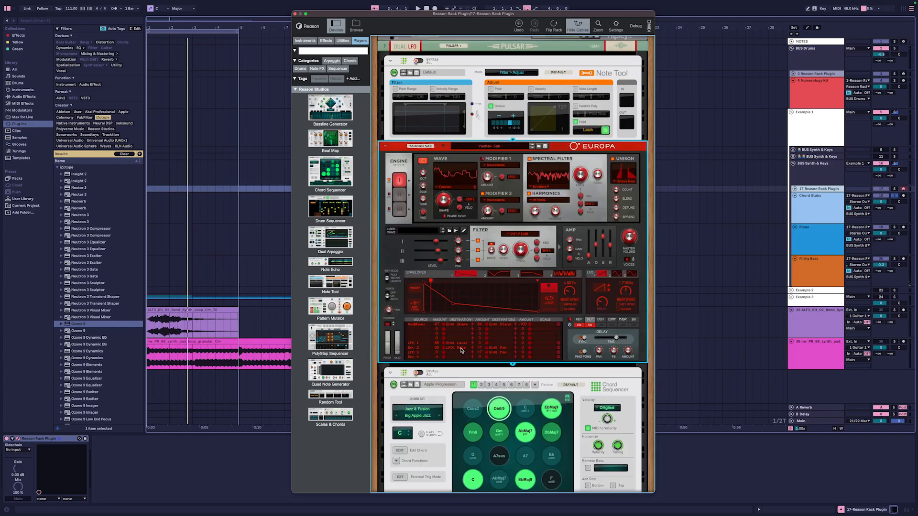
{"action": "left_click", "coordinate": [385, 343]}
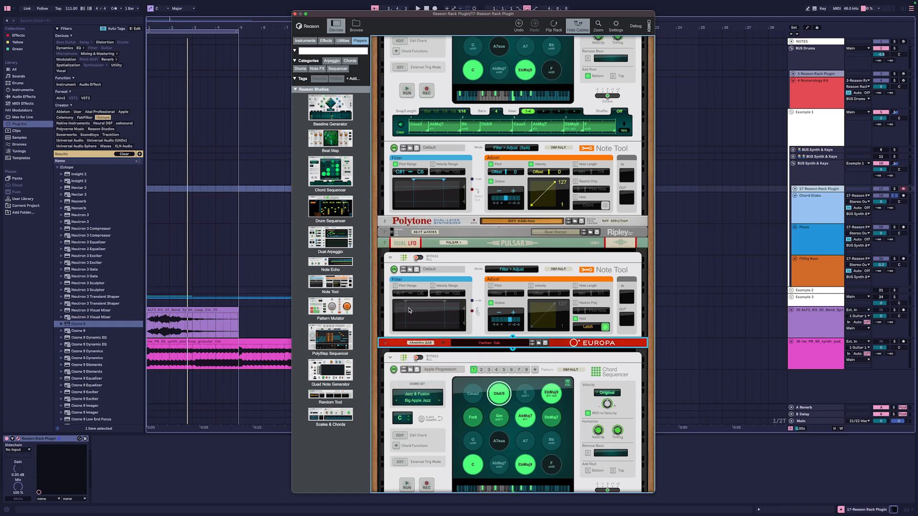
{"action": "key", "text": "space"}
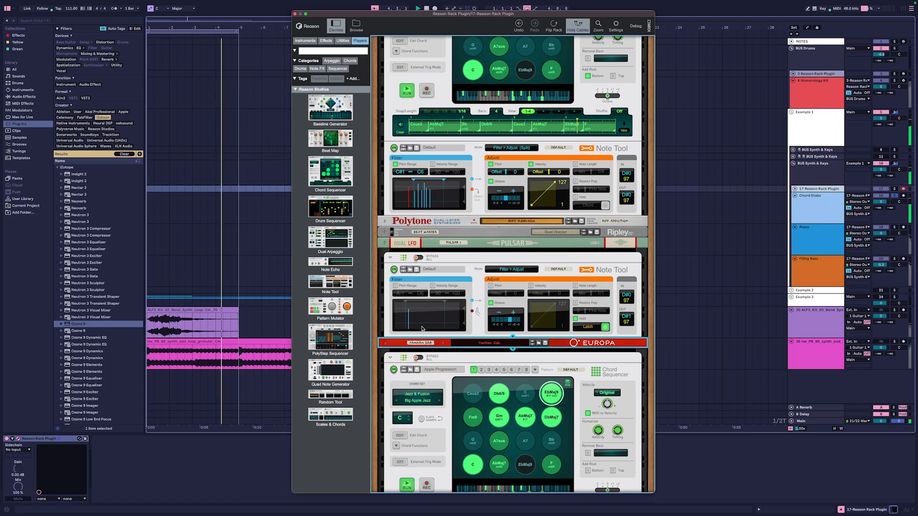
{"action": "key", "text": "space"}
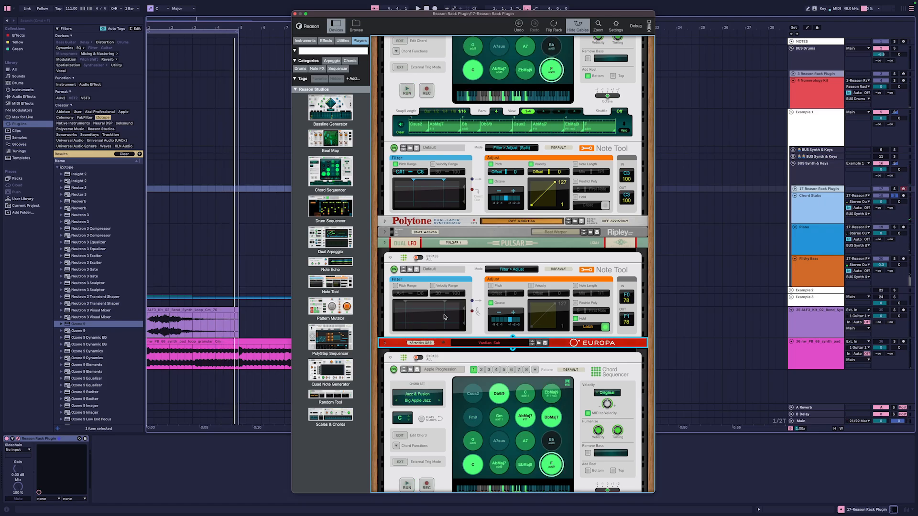
Solo the Filthy Bass track, reopen the 17-Reason Rack Plugin window, and audition the bass in the loop
{"action": "left_click", "coordinate": [890, 260]}
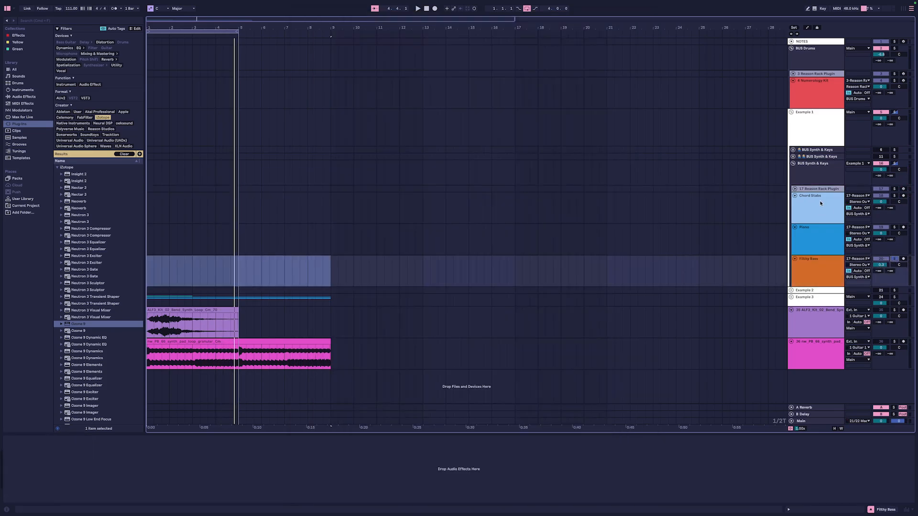
{"action": "left_click", "coordinate": [827, 189]}
{"action": "key", "text": "space"}
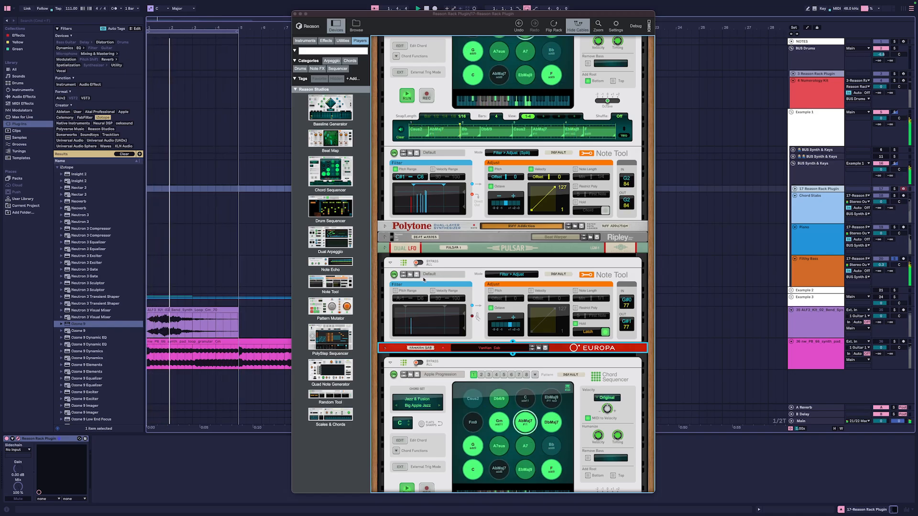
{"action": "scroll", "coordinate": [434, 273], "scroll_direction": "down", "scroll_amount": 1}
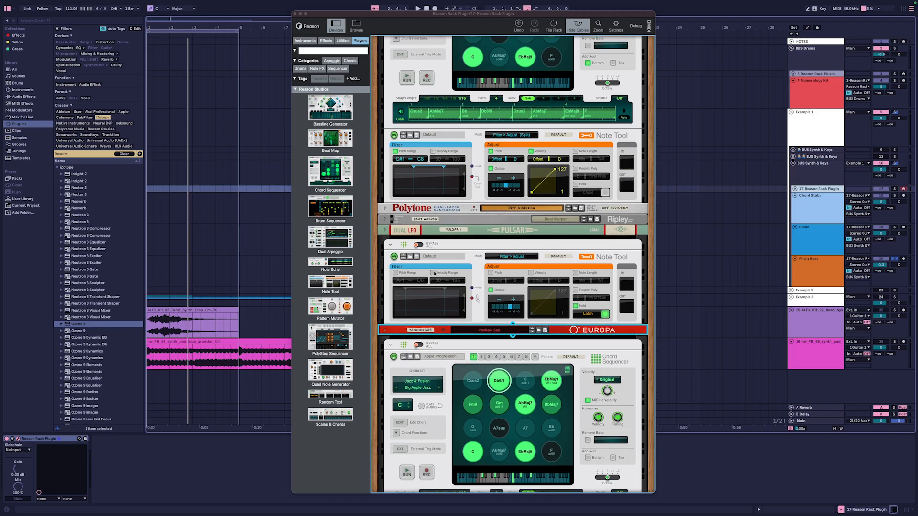
Go through the Chord Stabs, Piano and Filthy Bass tracks, and examine the rack devices that feed them
{"action": "left_click", "coordinate": [806, 214]}
{"action": "left_click", "coordinate": [815, 237]}
{"action": "left_click", "coordinate": [817, 216]}
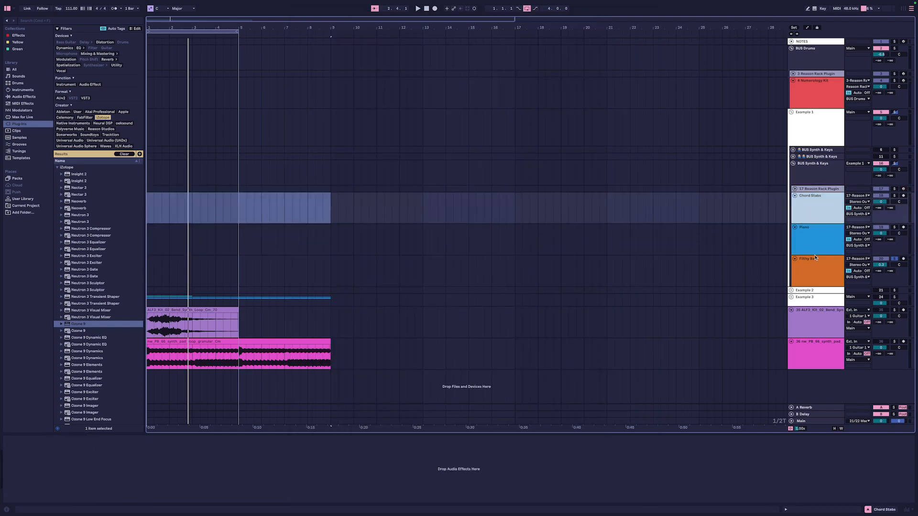
{"action": "left_click", "coordinate": [815, 263]}
{"action": "left_click", "coordinate": [817, 217]}
{"action": "left_click", "coordinate": [807, 189]}
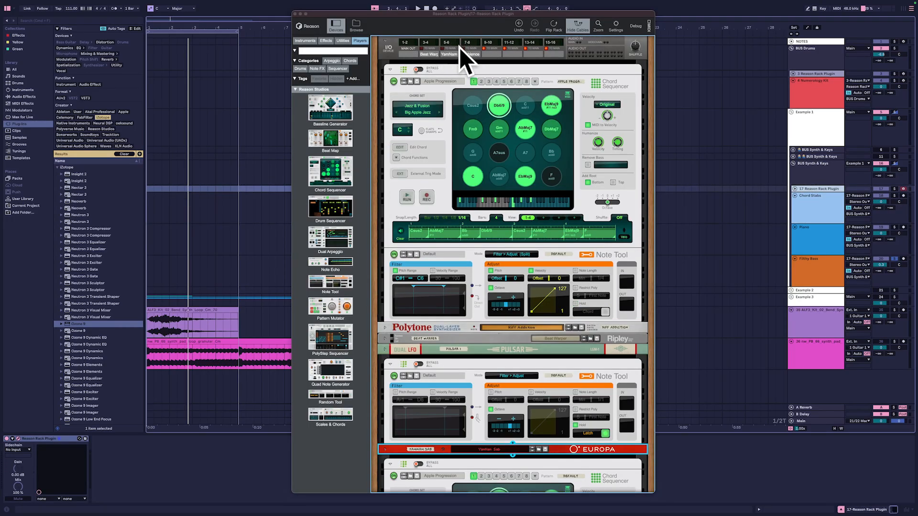
{"action": "scroll", "coordinate": [572, 270], "scroll_direction": "down", "scroll_amount": 5}
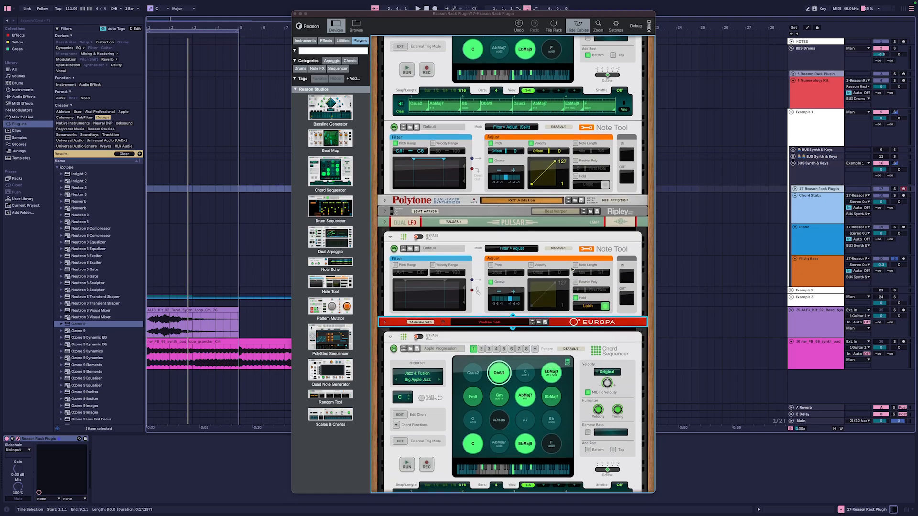
{"action": "scroll", "coordinate": [572, 270], "scroll_direction": "down", "scroll_amount": 2}
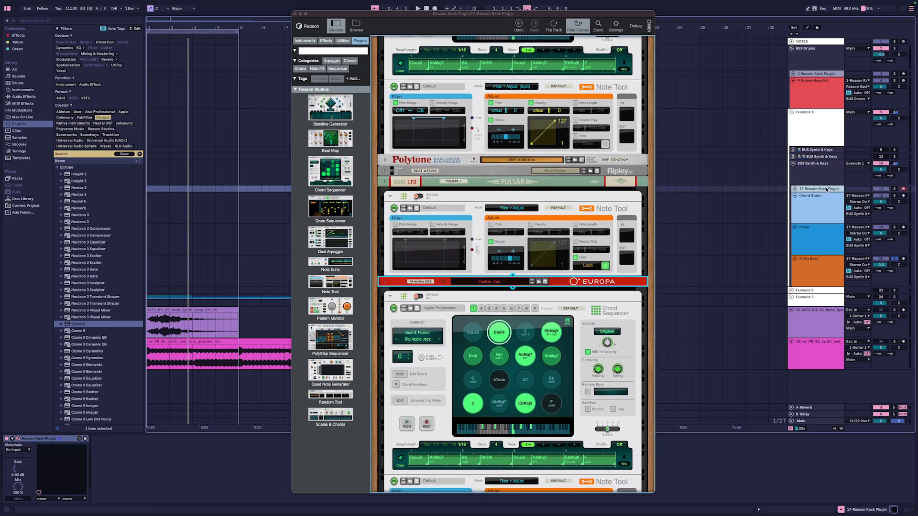
Solo the Piano track, reopen the 17-Reason Rack Plugin window, and play the loop
{"action": "left_click", "coordinate": [825, 243]}
{"action": "left_click", "coordinate": [893, 227]}
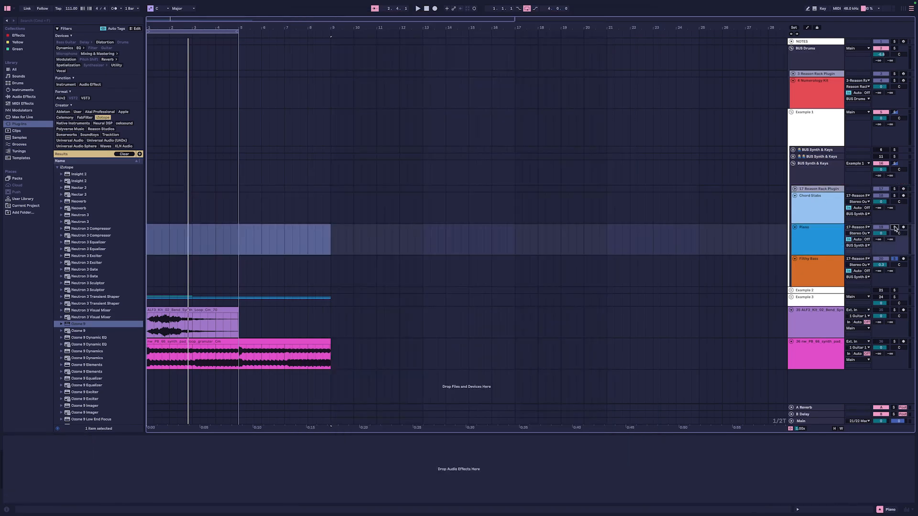
{"action": "left_click", "coordinate": [824, 189]}
{"action": "scroll", "coordinate": [554, 312], "scroll_direction": "down", "scroll_amount": 1}
{"action": "scroll", "coordinate": [554, 311], "scroll_direction": "up", "scroll_amount": 1}
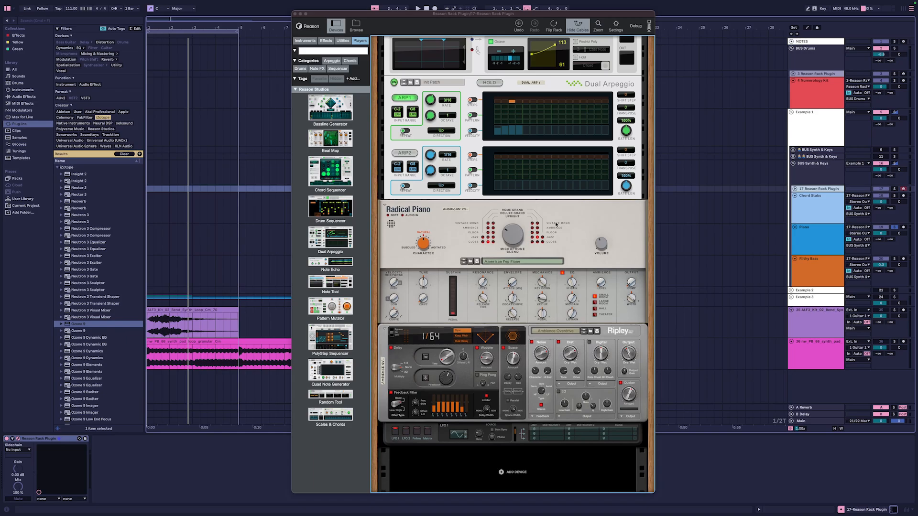
{"action": "key", "text": "space"}
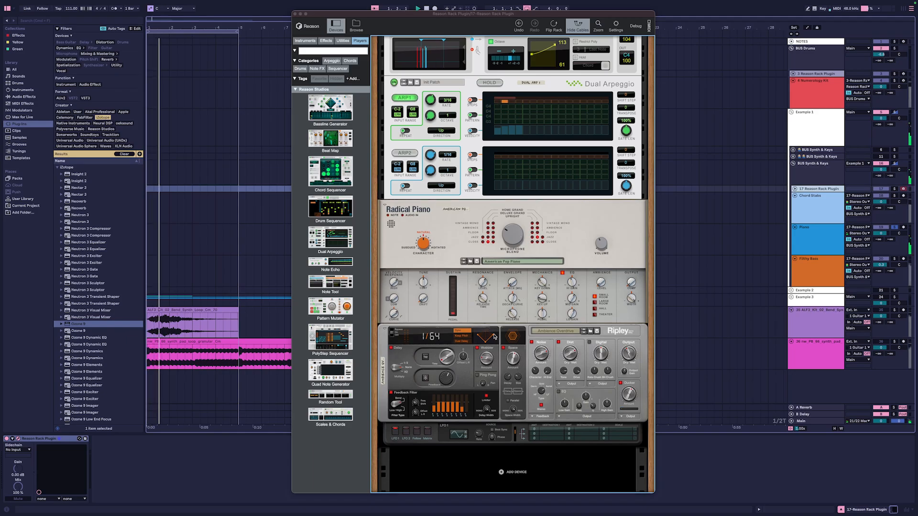
Examine the piano chain of Chord Sequencer, Note Tool, Dual Arpeggio, Radical Piano and Ripley during playback
{"action": "scroll", "coordinate": [521, 335], "scroll_direction": "up", "scroll_amount": 5}
{"action": "scroll", "coordinate": [522, 344], "scroll_direction": "down", "scroll_amount": 2}
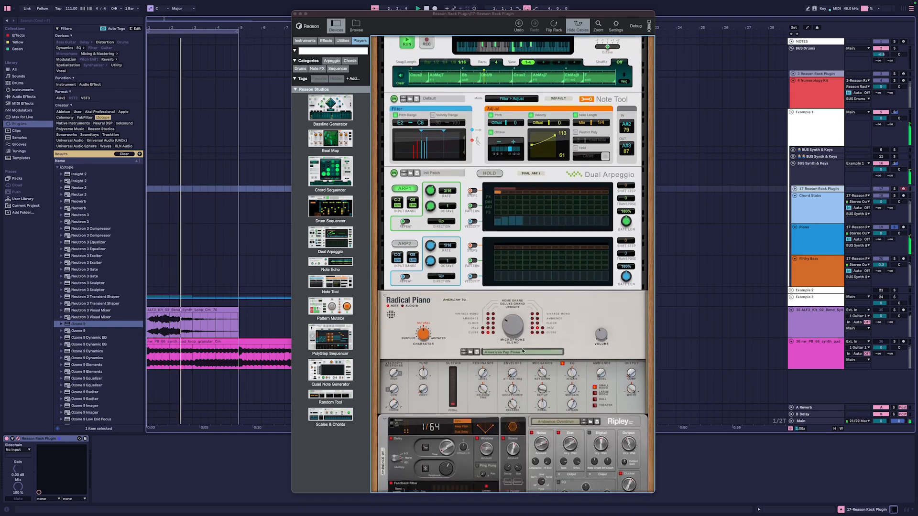
{"action": "scroll", "coordinate": [522, 350], "scroll_direction": "up", "scroll_amount": 4}
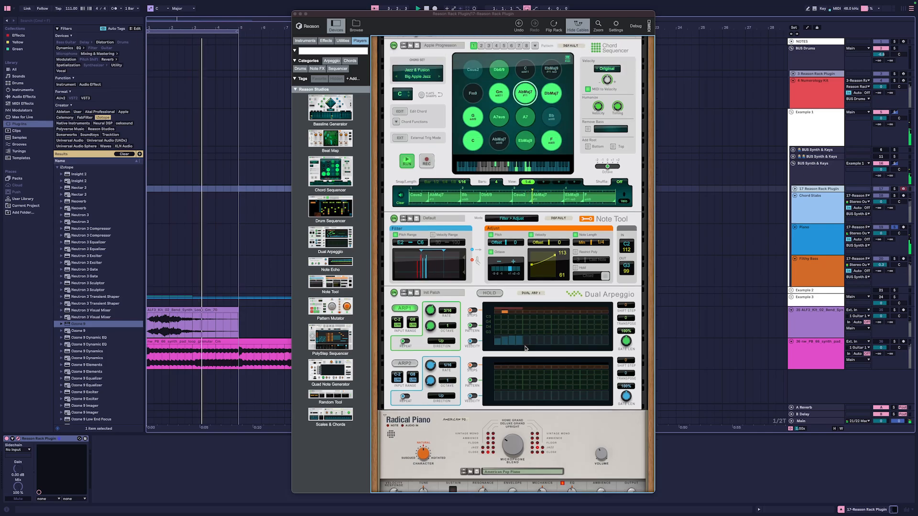
{"action": "scroll", "coordinate": [524, 354], "scroll_direction": "down", "scroll_amount": 4}
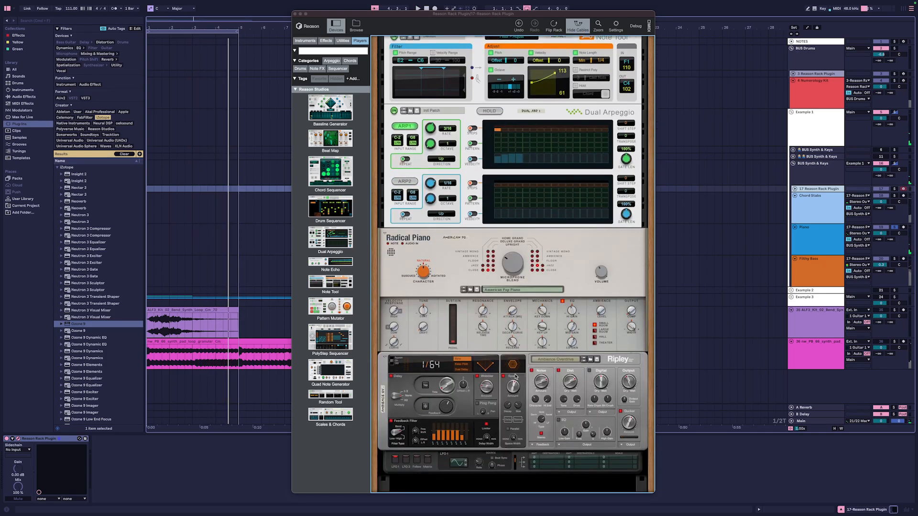
{"action": "scroll", "coordinate": [549, 212], "scroll_direction": "up", "scroll_amount": 5}
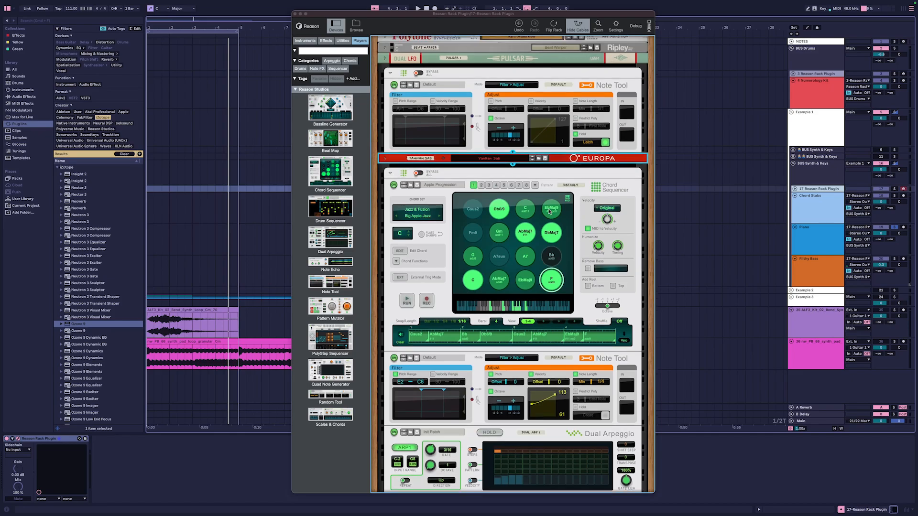
Play the loop to check which notes of the second Chord Sequencer pass its Note Tool's pitch filter
{"action": "scroll", "coordinate": [549, 212], "scroll_direction": "down", "scroll_amount": 1}
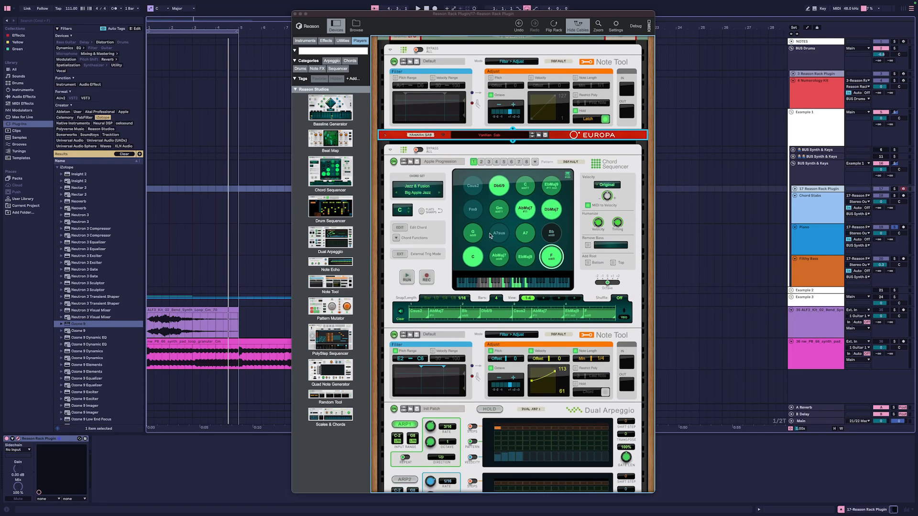
{"action": "scroll", "coordinate": [489, 235], "scroll_direction": "down", "scroll_amount": 1}
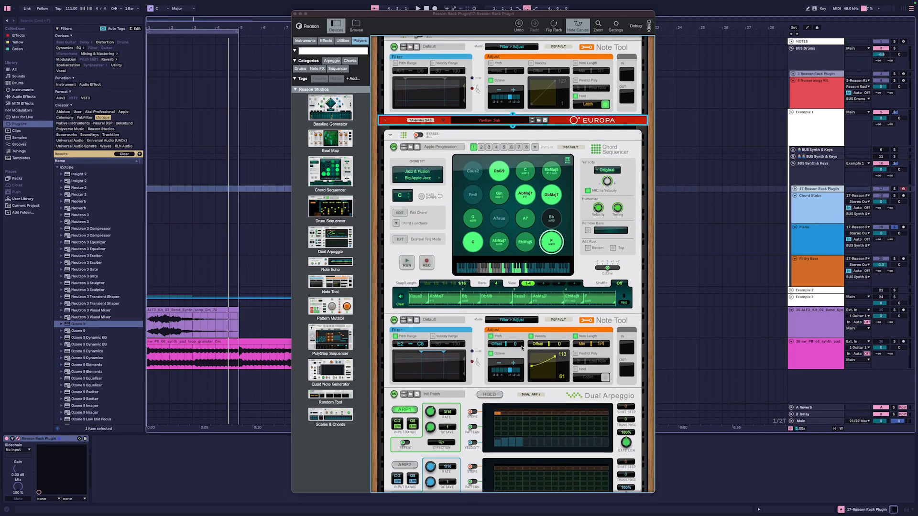
{"action": "key", "text": "space"}
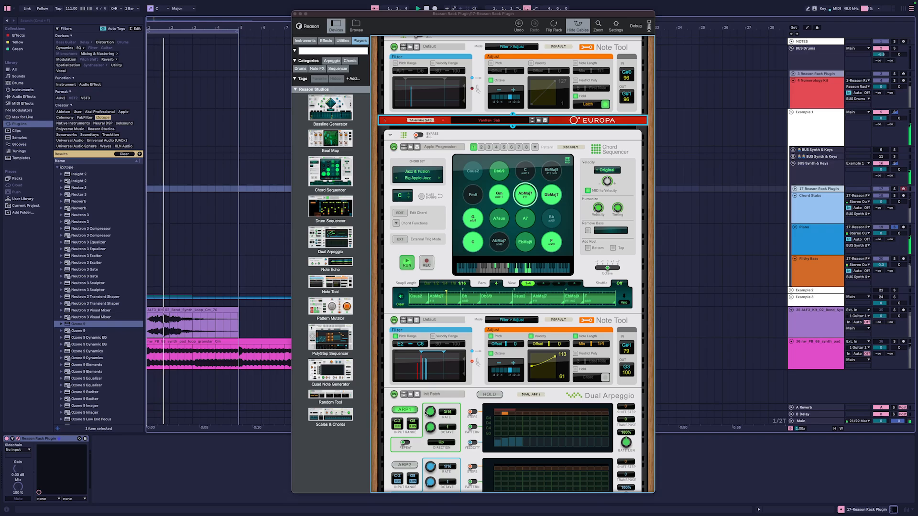
{"action": "key", "text": "space"}
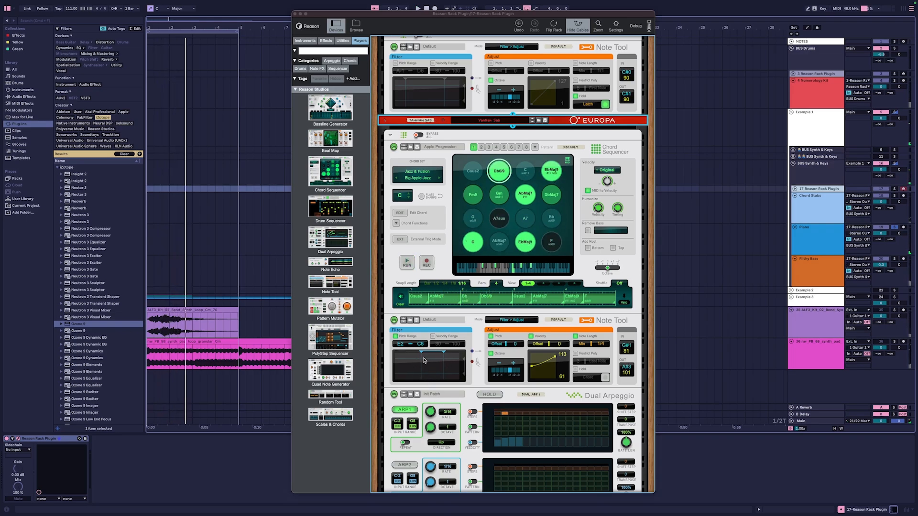
Play the loop to examine how the Dual Arpeggio above Radical Piano arpeggiates the filtered notes
{"action": "scroll", "coordinate": [423, 359], "scroll_direction": "down", "scroll_amount": 5}
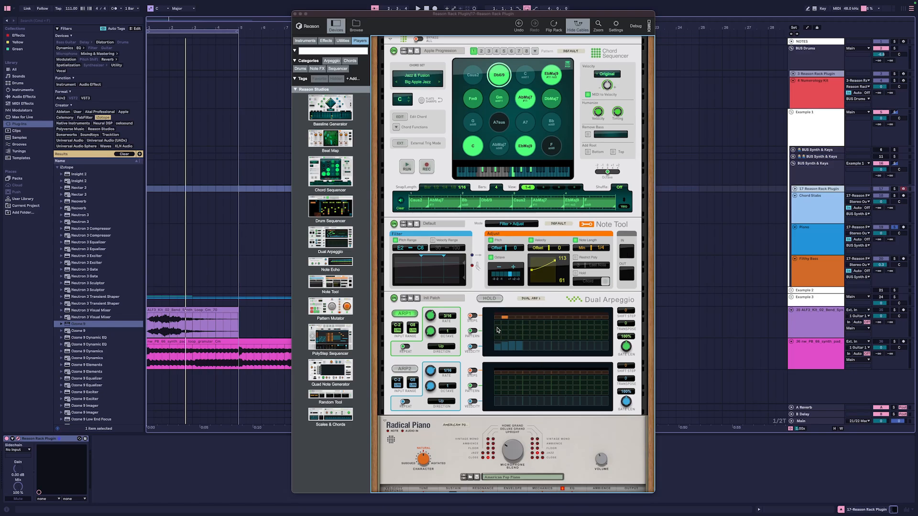
{"action": "scroll", "coordinate": [497, 330], "scroll_direction": "down", "scroll_amount": 3}
{"action": "scroll", "coordinate": [506, 330], "scroll_direction": "up", "scroll_amount": 3}
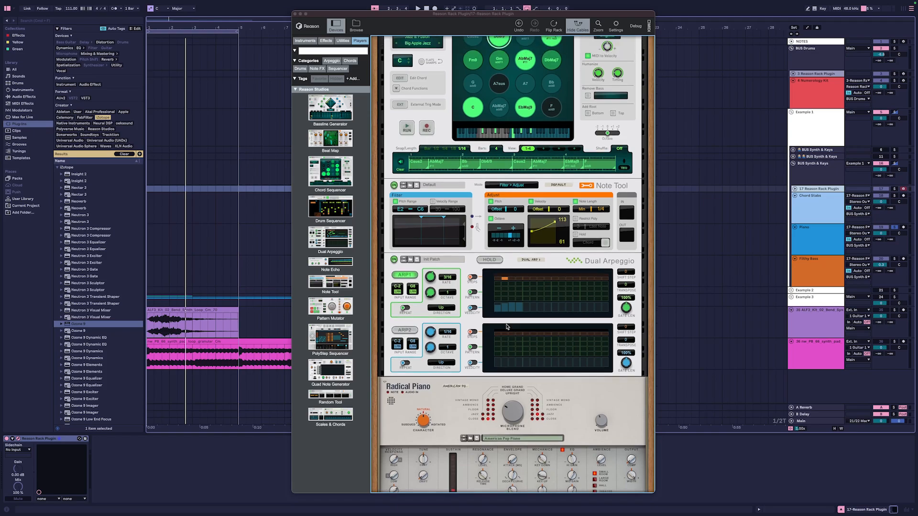
{"action": "key", "text": "space"}
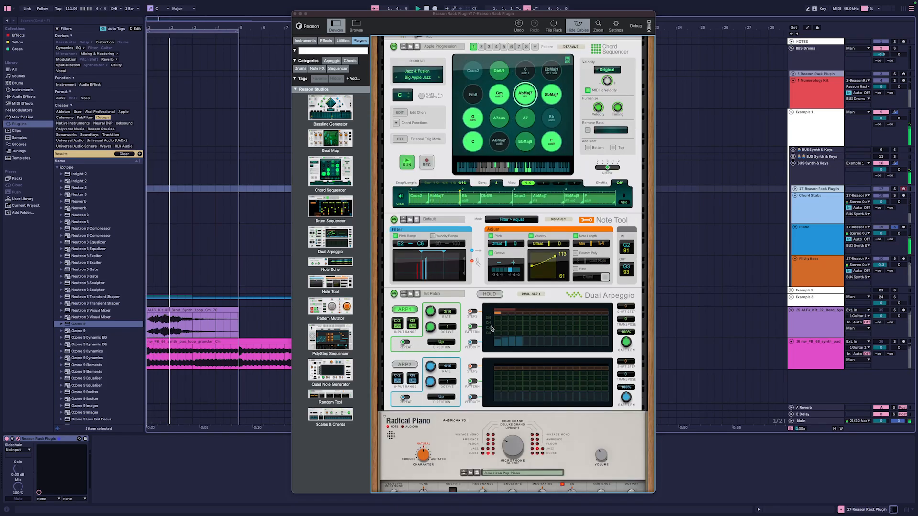
{"action": "scroll", "coordinate": [504, 338], "scroll_direction": "up", "scroll_amount": 1}
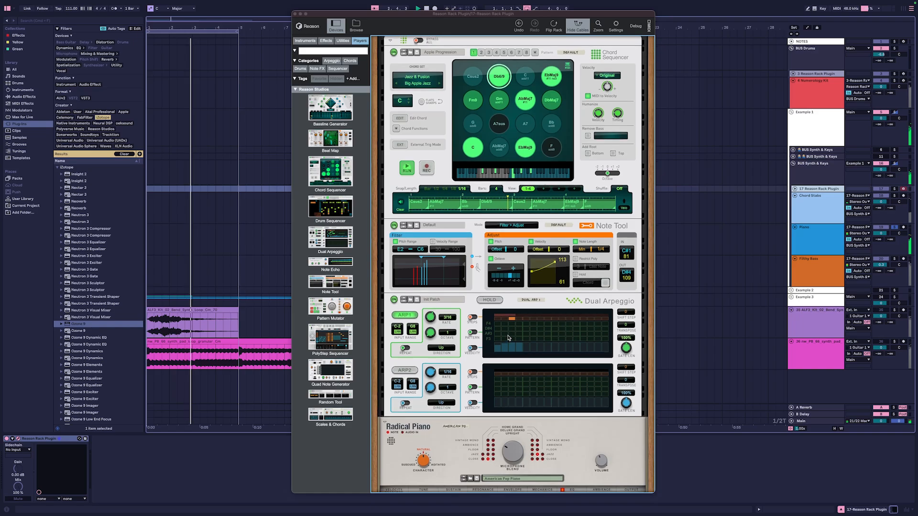
{"action": "key", "text": "space"}
Mute the BUS Drums group, clear the Piano solo, and play the loop with all three rack instruments
{"action": "left_click", "coordinate": [876, 50]}
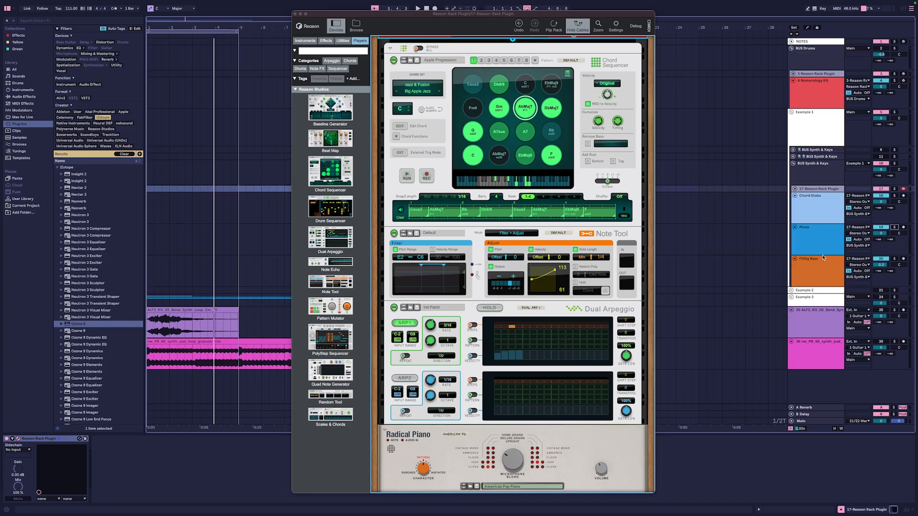
{"action": "key", "text": "space"}
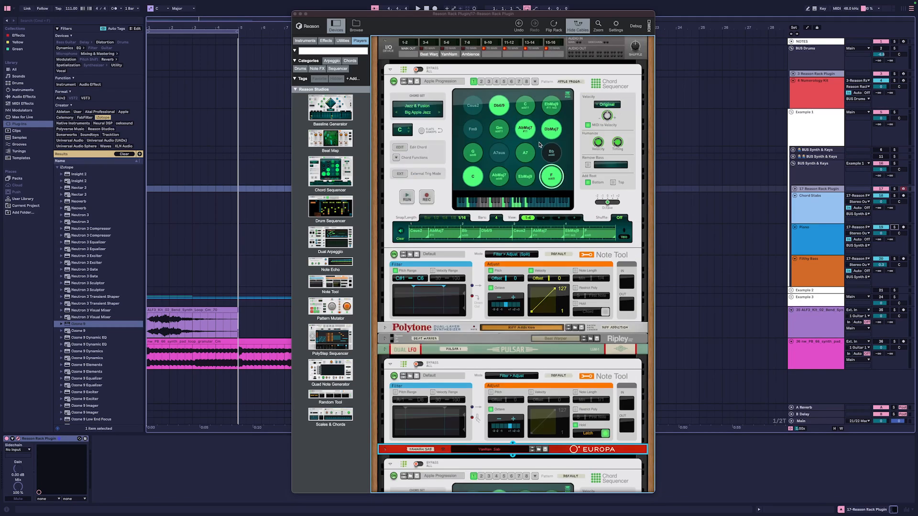
Review the whole rack from the first Chord Sequencer through Europa to the Radical Piano chain
{"action": "scroll", "coordinate": [539, 144], "scroll_direction": "down", "scroll_amount": 12}
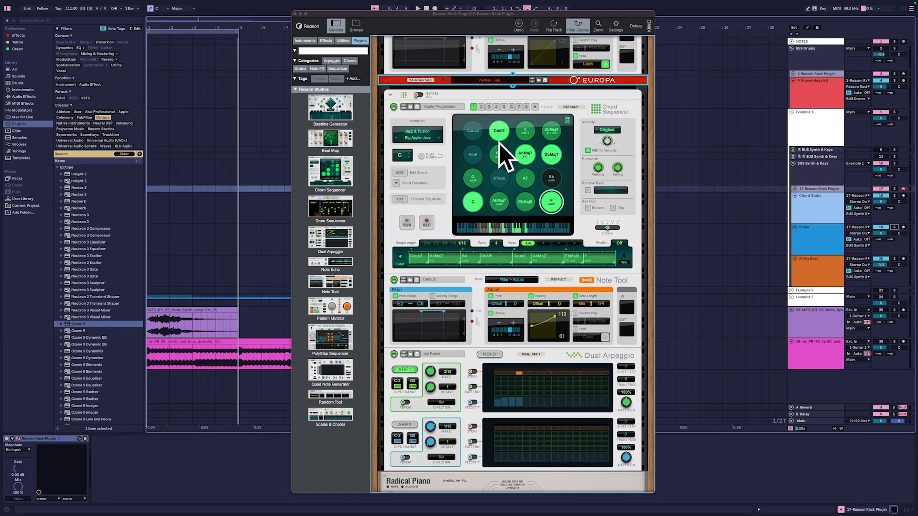
{"action": "scroll", "coordinate": [509, 211], "scroll_direction": "down", "scroll_amount": 5}
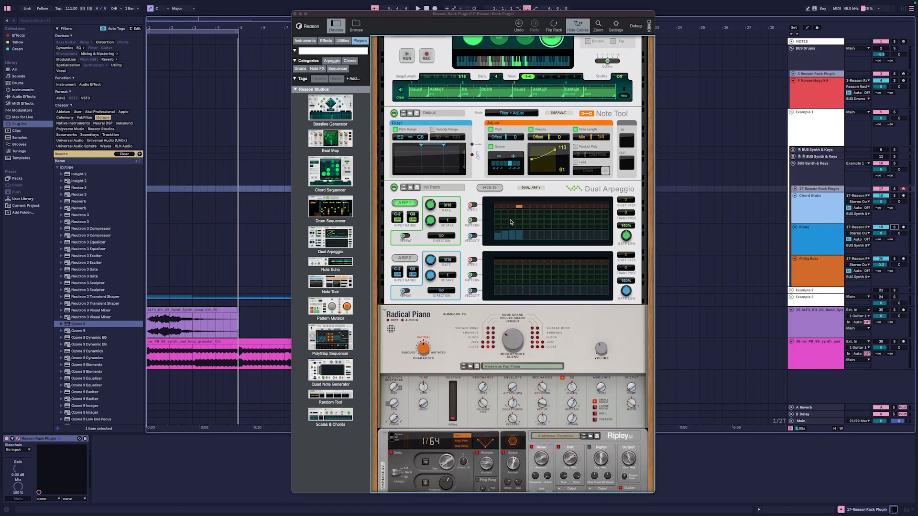
{"action": "scroll", "coordinate": [511, 223], "scroll_direction": "up", "scroll_amount": 1}
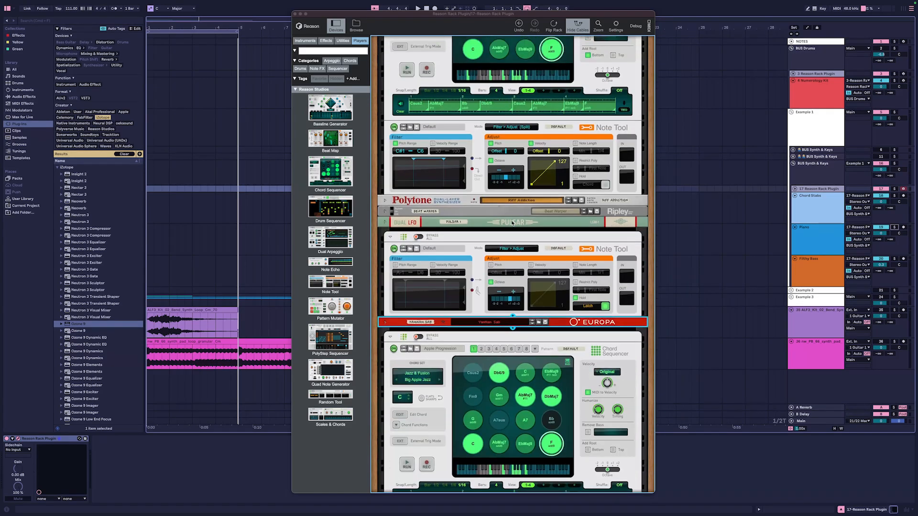
{"action": "scroll", "coordinate": [512, 222], "scroll_direction": "up", "scroll_amount": 4}
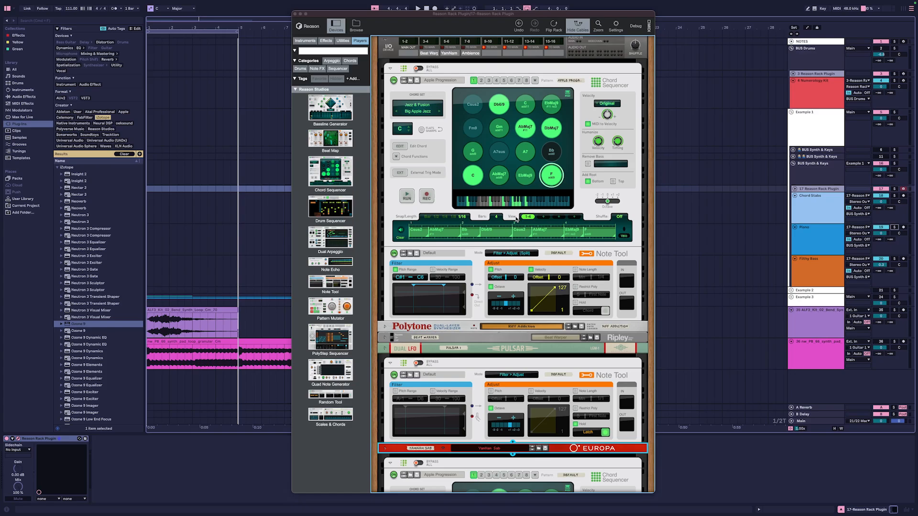
Deactivate the third BUS Synth & Keys group, then activate and unfold the first one
{"action": "left_click", "coordinate": [811, 169]}
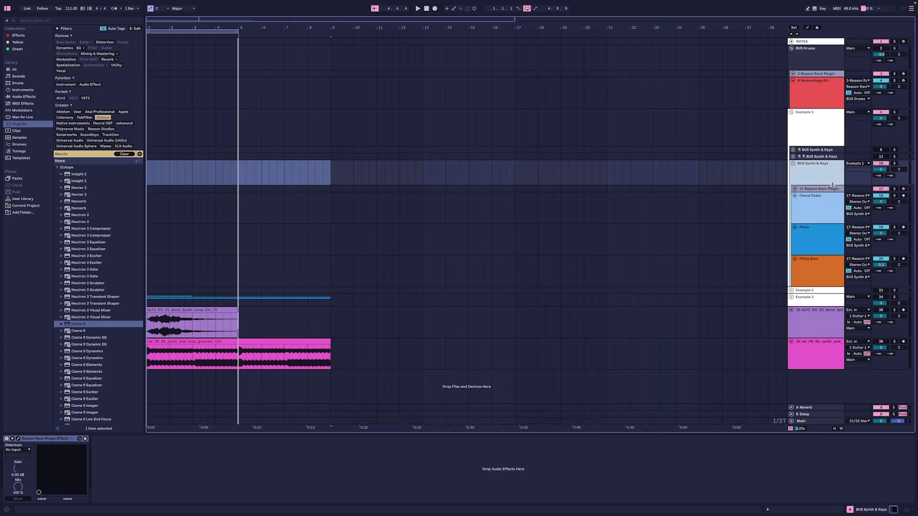
{"action": "left_click", "coordinate": [879, 164]}
{"action": "left_click", "coordinate": [880, 149]}
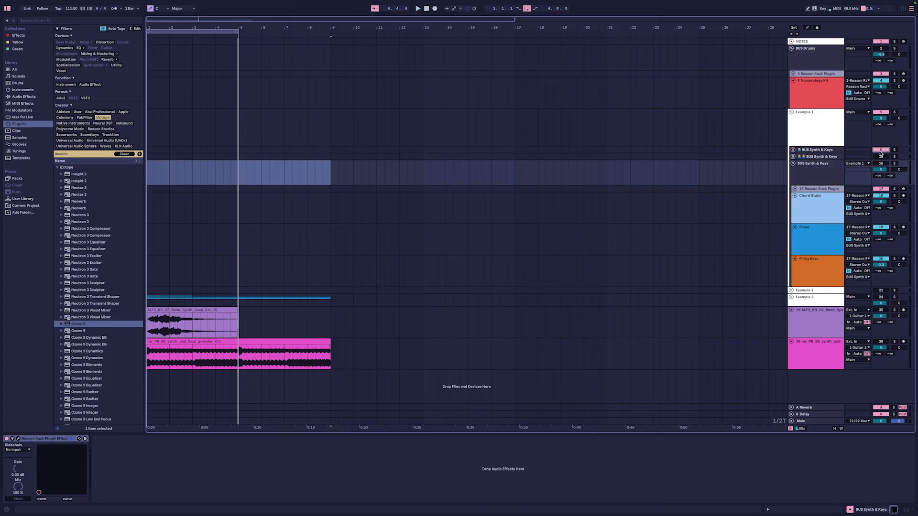
{"action": "left_click", "coordinate": [793, 150]}
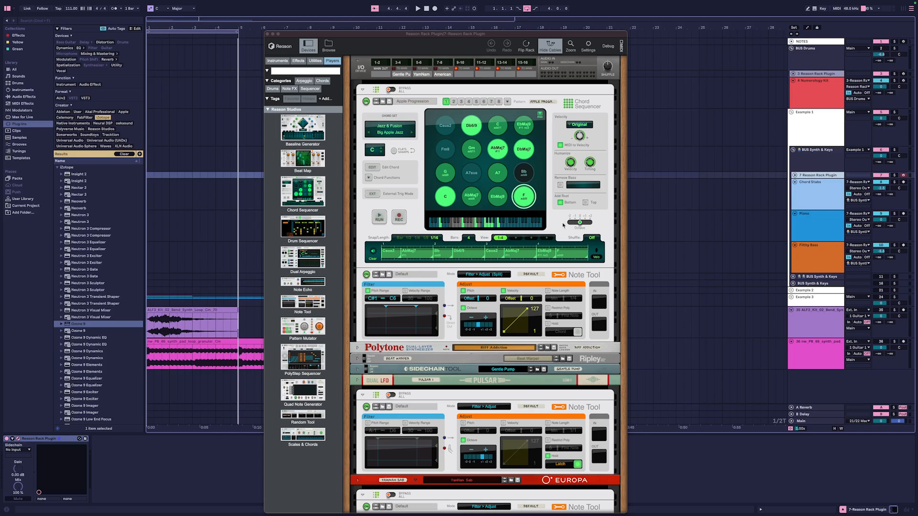
Examine the Note Tool chain in the 7-Reason Rack Plugin, including its cables on the rack's back
{"action": "scroll", "coordinate": [547, 204], "scroll_direction": "down", "scroll_amount": 2}
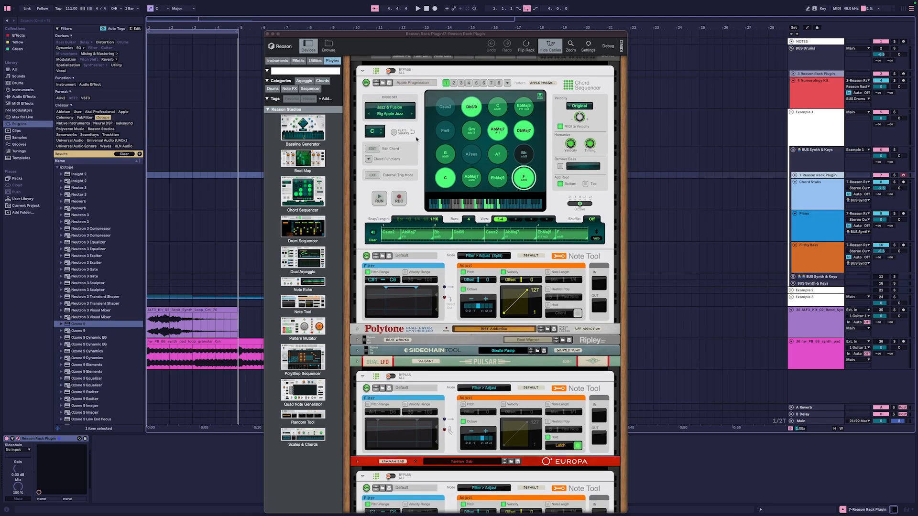
{"action": "scroll", "coordinate": [523, 112], "scroll_direction": "down", "scroll_amount": 10}
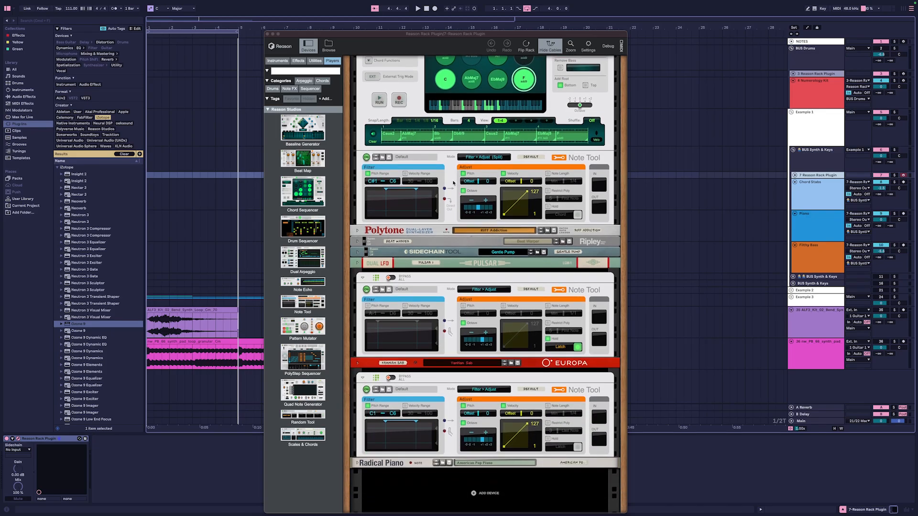
{"action": "left_click", "coordinate": [454, 184]}
{"action": "key", "text": "Tab"}
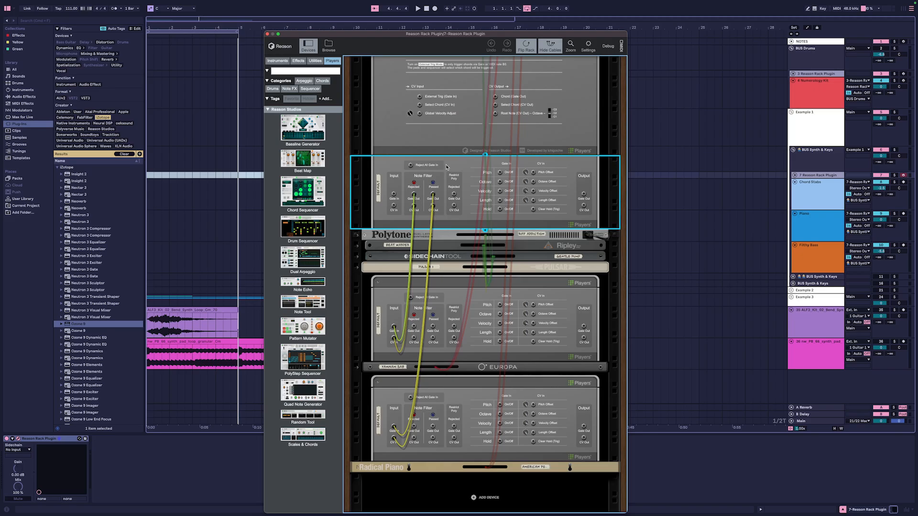
{"action": "key", "text": "Tab"}
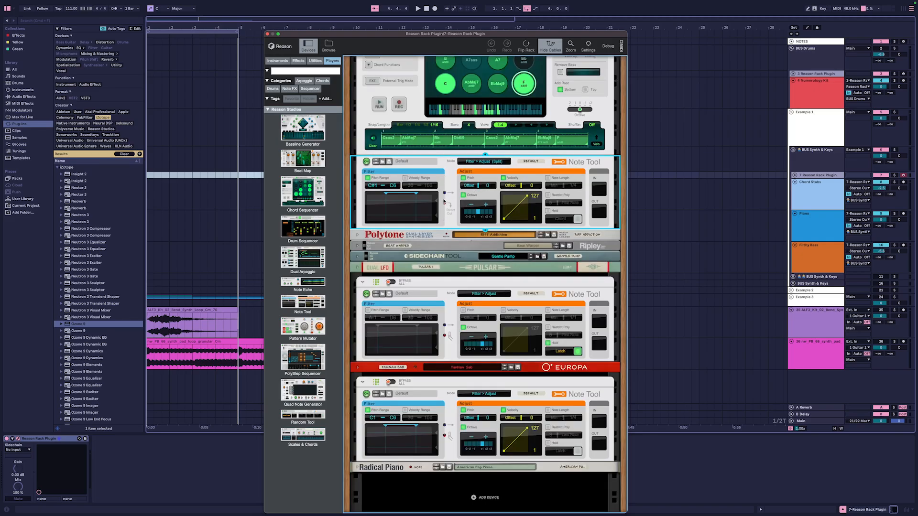
Compare the front and back of the rack to trace the first Note Tool's gate and CV cables to the two lower Note Tools
{"action": "key", "text": "Tab"}
{"action": "key", "text": "Tab"}
{"action": "key", "text": "Tab"}
{"action": "key", "text": "Tab"}
{"action": "scroll", "coordinate": [462, 138], "scroll_direction": "up", "scroll_amount": 2}
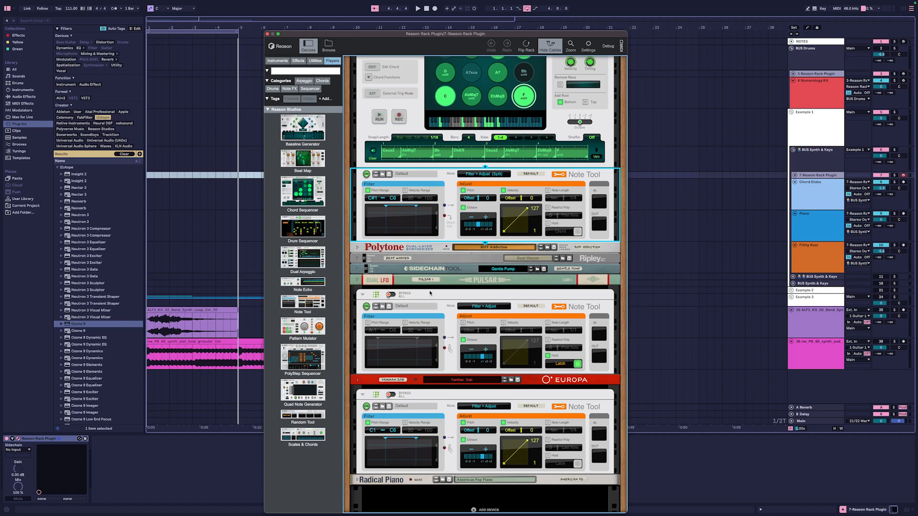
{"action": "key", "text": "Tab"}
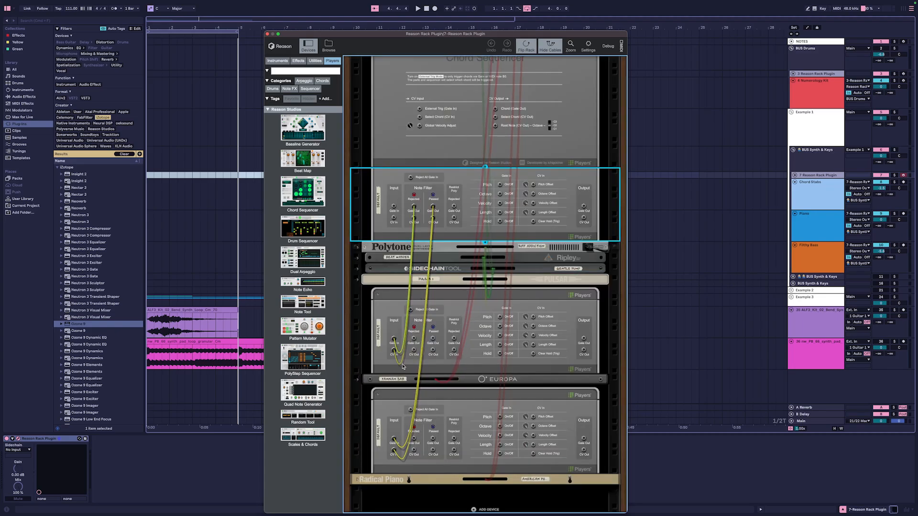
{"action": "key", "text": "Tab"}
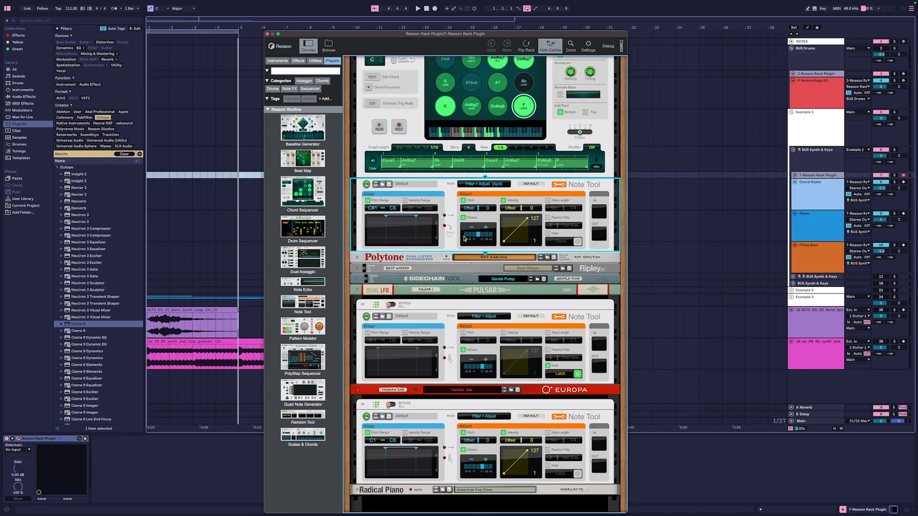
{"action": "scroll", "coordinate": [558, 331], "scroll_direction": "down", "scroll_amount": 1}
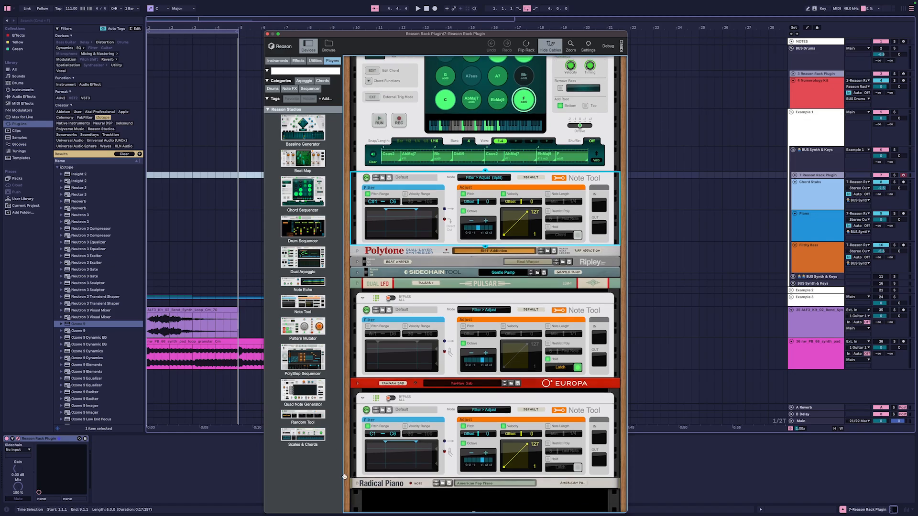
Play the loop and watch the chord notes pass through the three Note Tools feeding Polytone, Europa and Radical Piano
{"action": "key", "text": "space"}
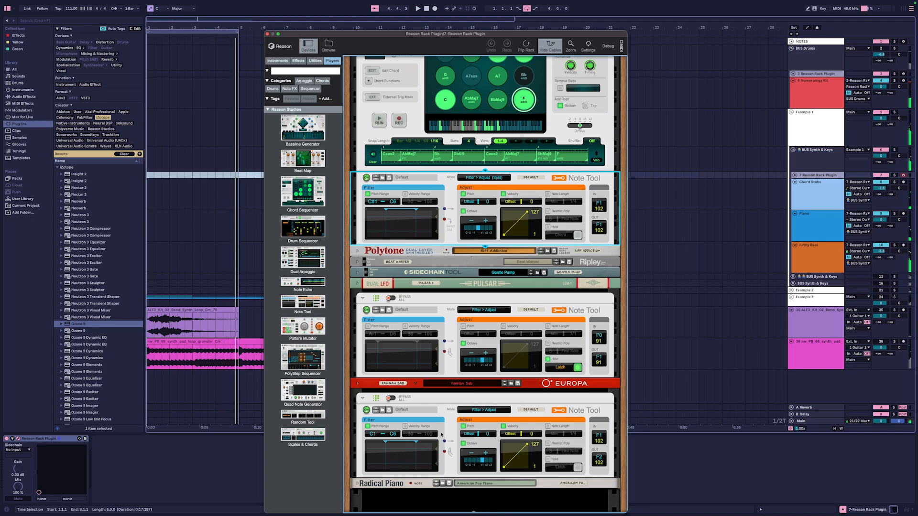
{"action": "scroll", "coordinate": [415, 442], "scroll_direction": "up", "scroll_amount": 1}
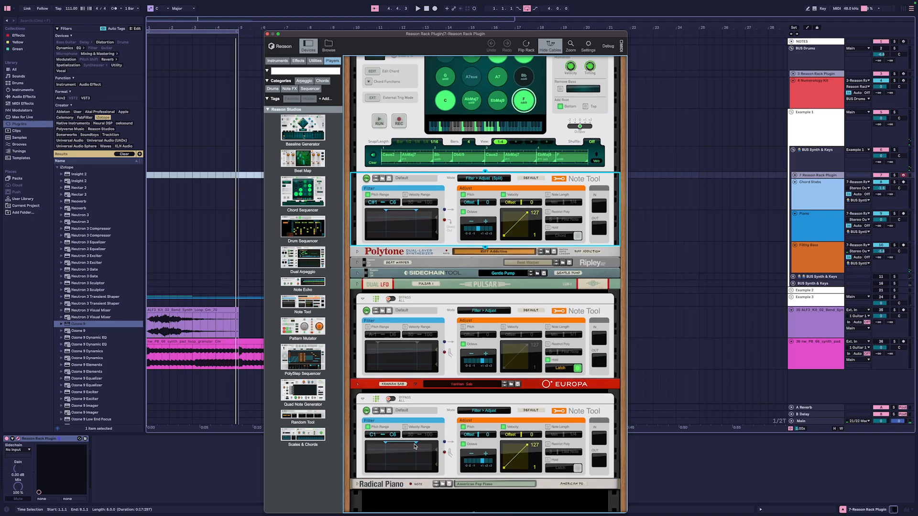
{"action": "scroll", "coordinate": [416, 448], "scroll_direction": "up", "scroll_amount": 1}
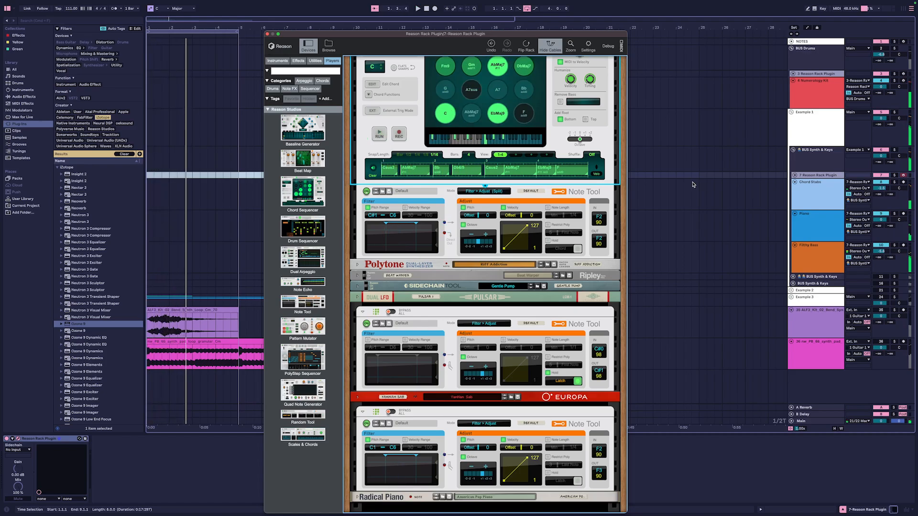
{"action": "key", "text": "space"}
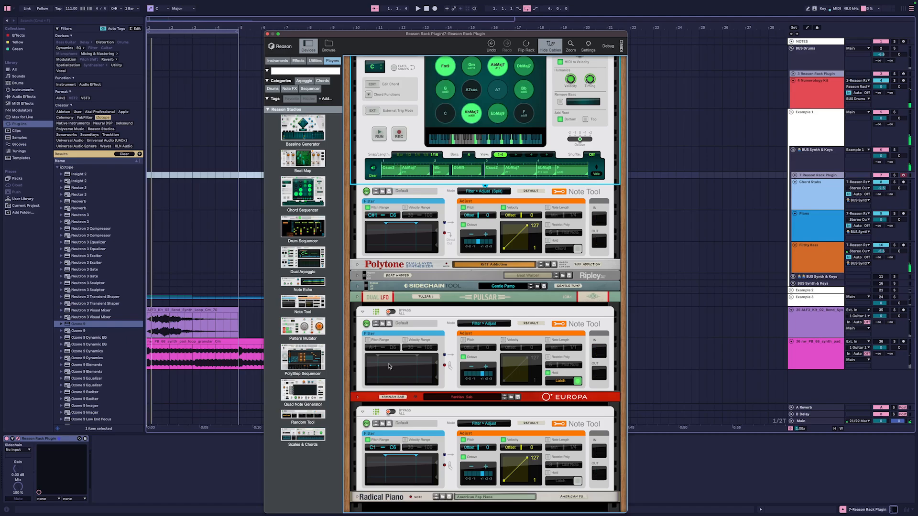
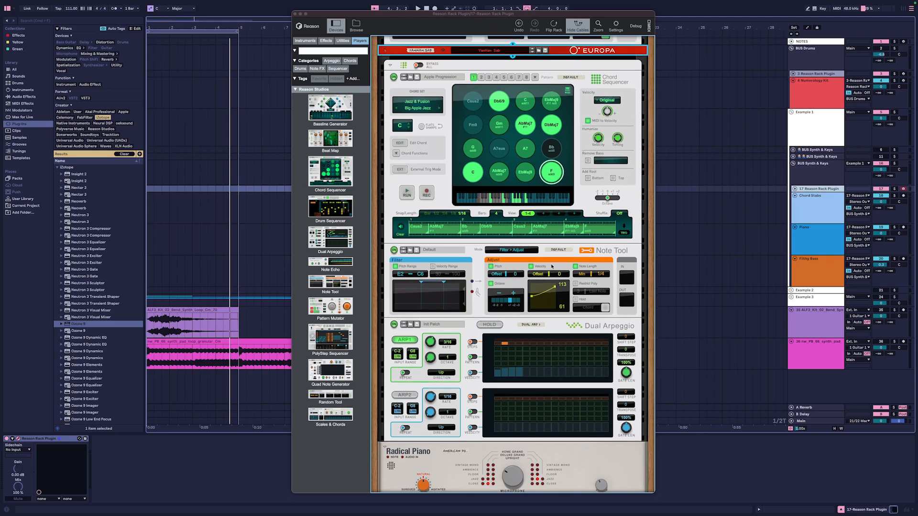
Review the 17-Reason Rack Plugin chain around Europa, the second Chord Sequencer and its Note Tool
{"action": "scroll", "coordinate": [551, 265], "scroll_direction": "up", "scroll_amount": 3}
{"action": "scroll", "coordinate": [490, 421], "scroll_direction": "down", "scroll_amount": 6}
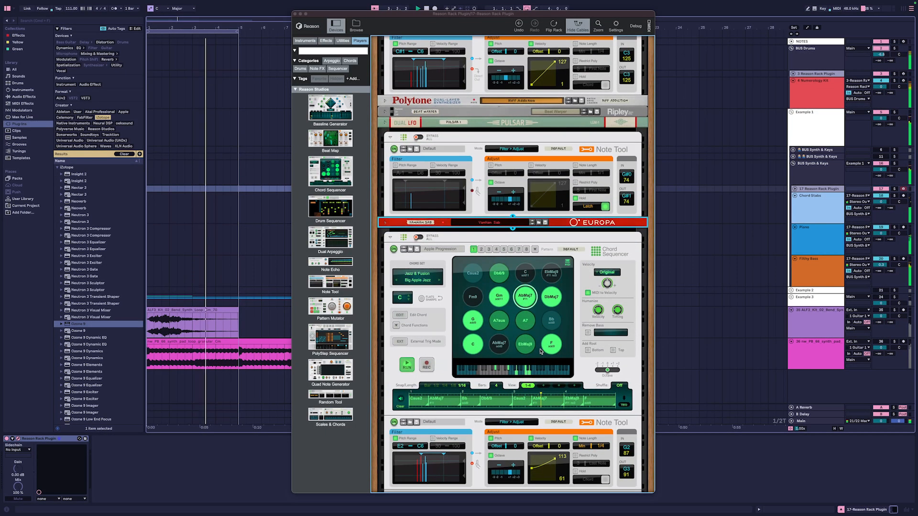
{"action": "scroll", "coordinate": [540, 352], "scroll_direction": "up", "scroll_amount": 3}
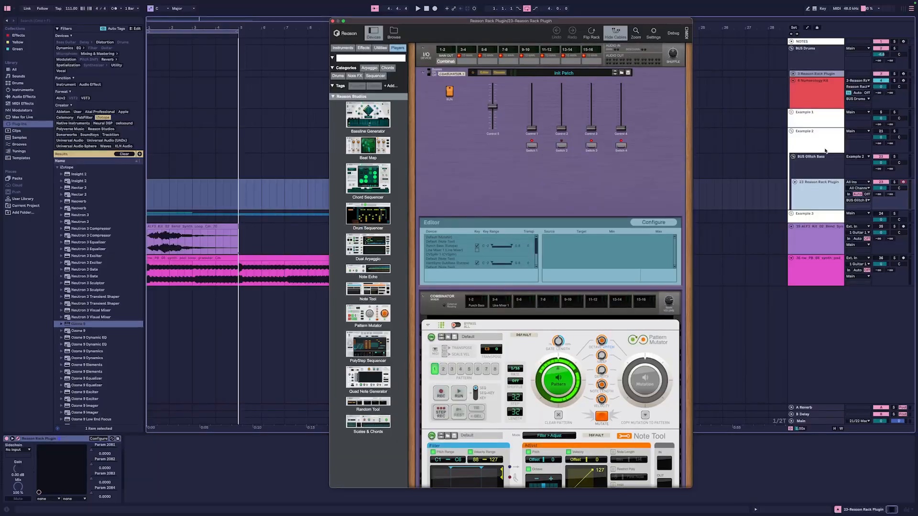
Select the 23-Reason Rack Plugin track in the BUS Glitch Bass group and play its loop
{"action": "left_click", "coordinate": [820, 141]}
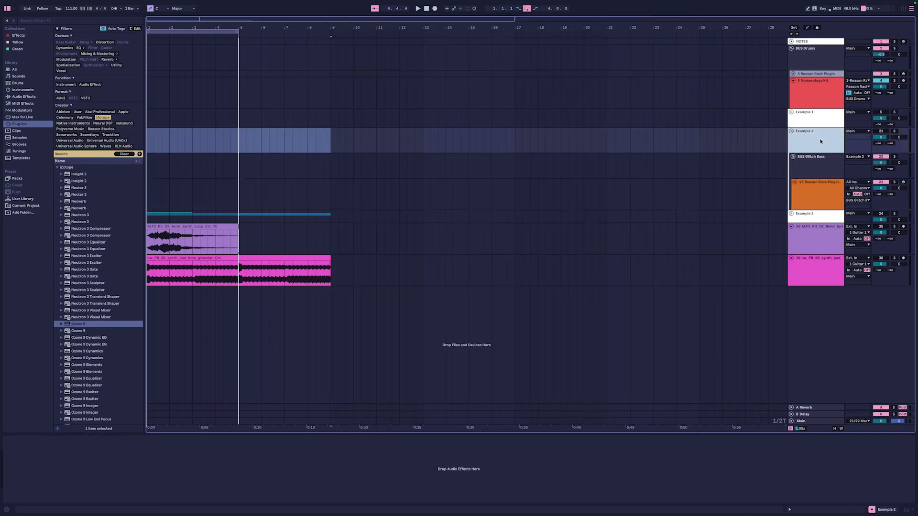
{"action": "left_click", "coordinate": [815, 187]}
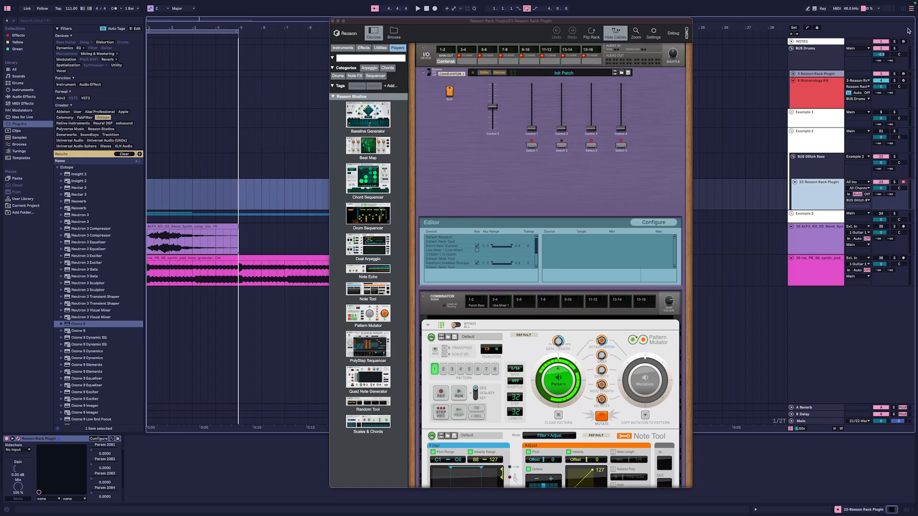
{"action": "key", "text": "space"}
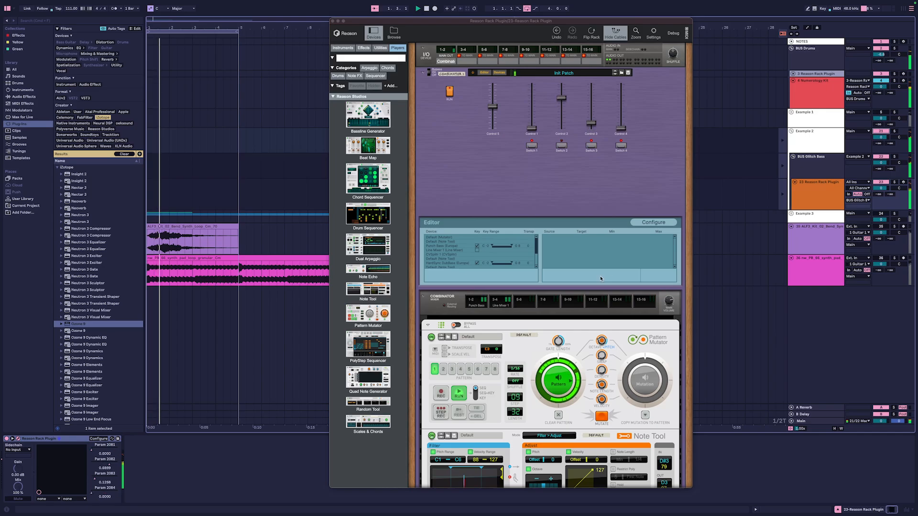
Examine the Pattern Mutator, its Note Tool and the Punch Bass Europa inside the Combinator
{"action": "scroll", "coordinate": [601, 279], "scroll_direction": "down", "scroll_amount": 3}
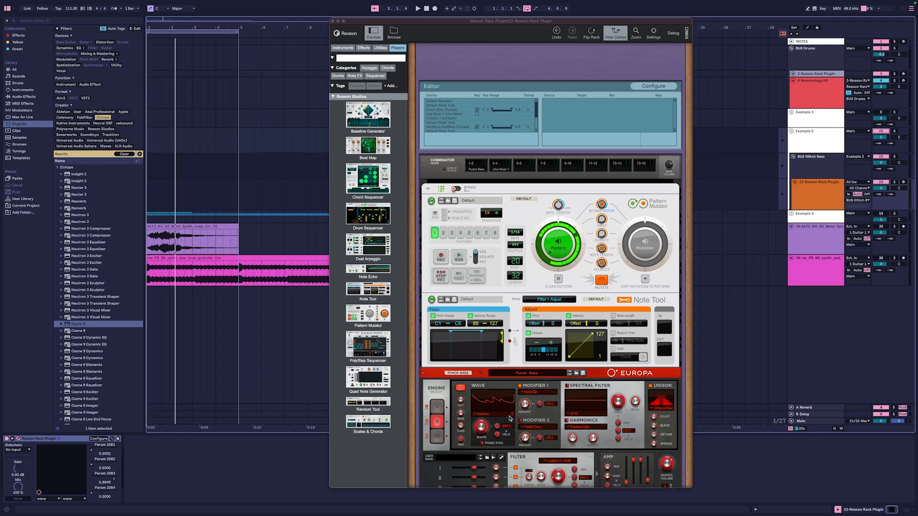
{"action": "scroll", "coordinate": [597, 338], "scroll_direction": "down", "scroll_amount": 1}
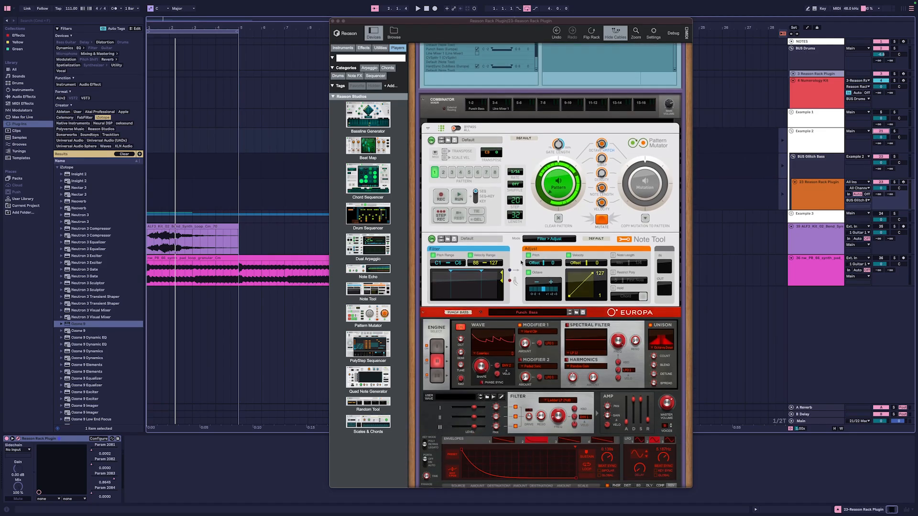
{"action": "scroll", "coordinate": [545, 269], "scroll_direction": "down", "scroll_amount": 1}
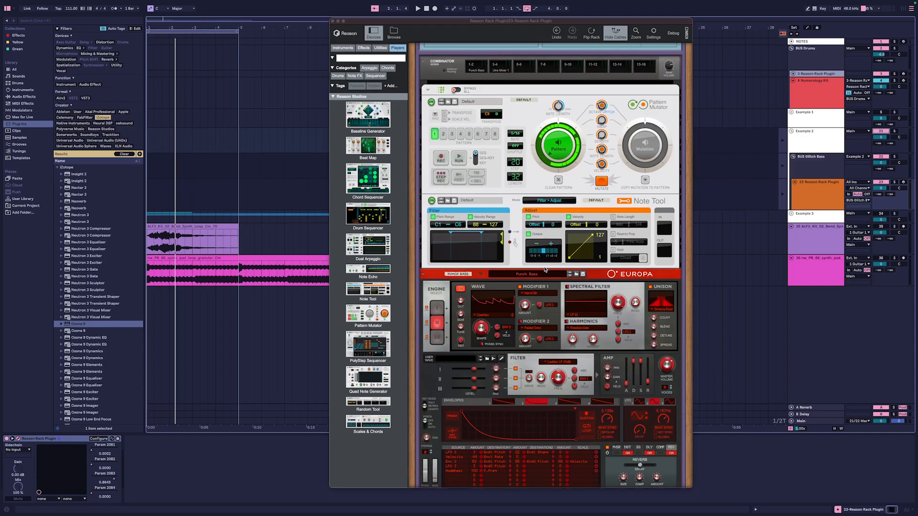
{"action": "scroll", "coordinate": [599, 306], "scroll_direction": "down", "scroll_amount": 2}
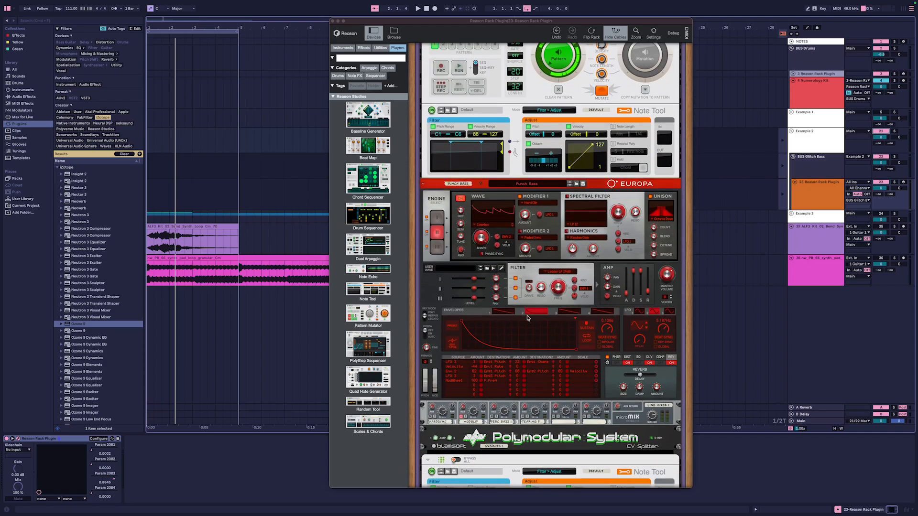
{"action": "scroll", "coordinate": [526, 318], "scroll_direction": "up", "scroll_amount": 1}
{"action": "scroll", "coordinate": [480, 239], "scroll_direction": "down", "scroll_amount": 1}
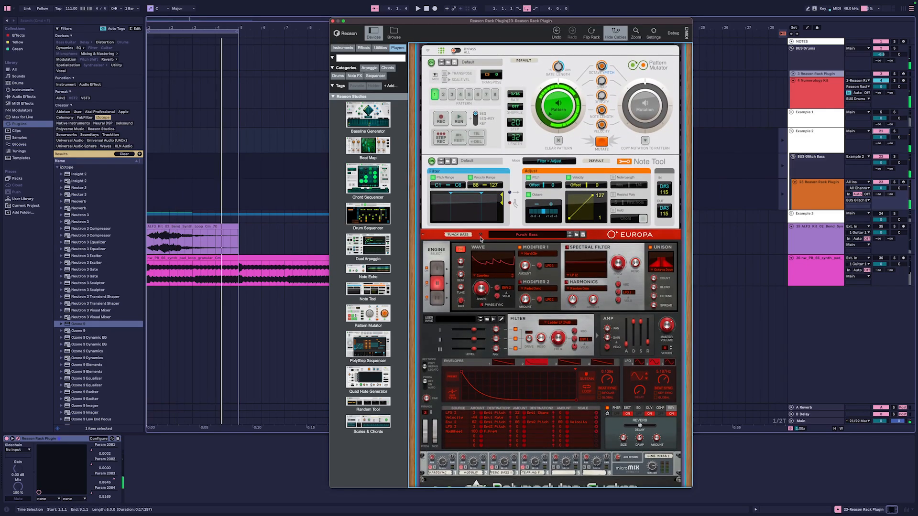
Turn off the Pitch Range and Velocity Range filters on the Punch Bass Note Tool and audition the loop
{"action": "left_click", "coordinate": [433, 178]}
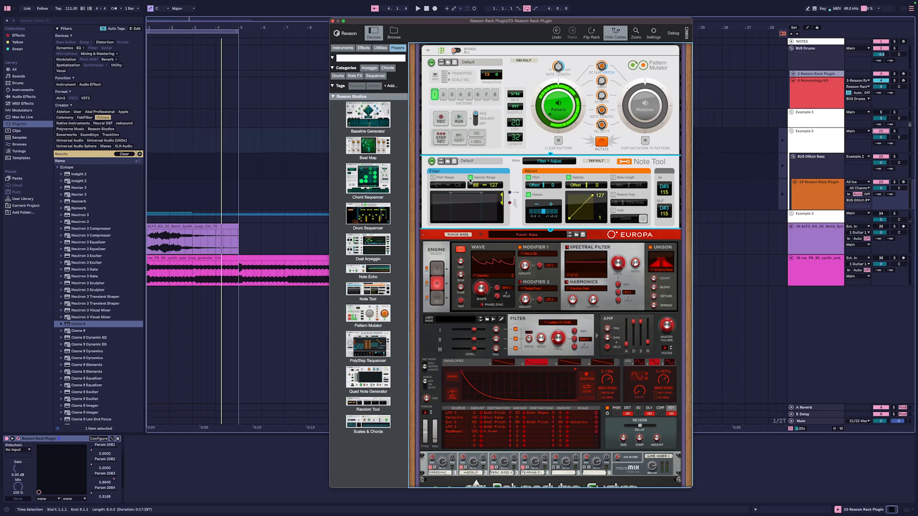
{"action": "left_click", "coordinate": [472, 180]}
{"action": "key", "text": "space"}
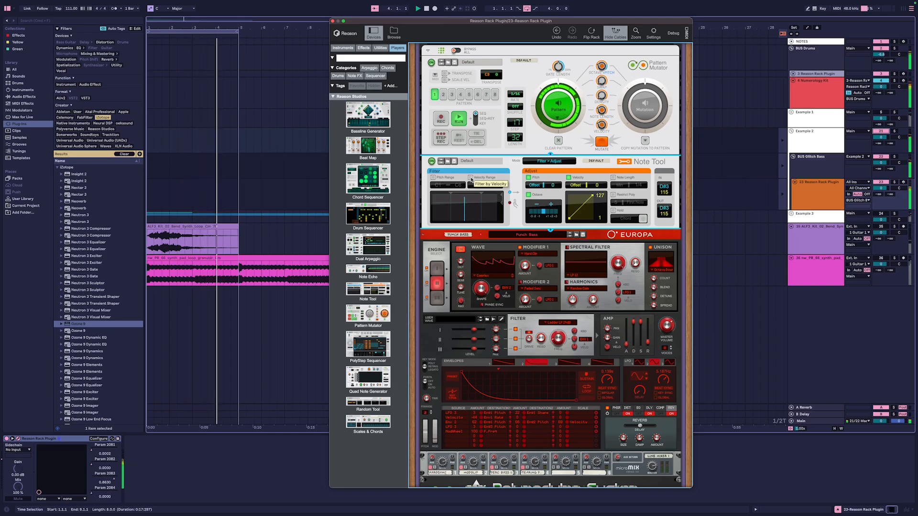
{"action": "key", "text": "space"}
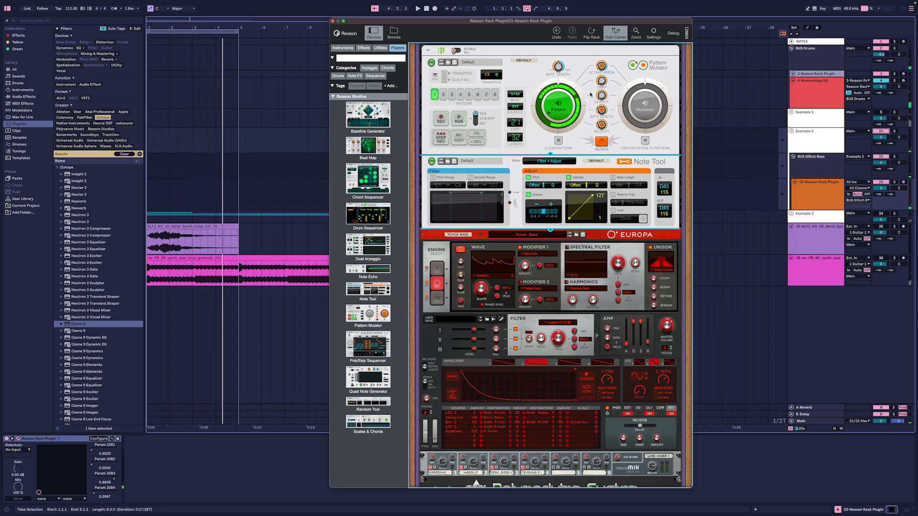
Re-enable the Pitch Range and Velocity Range filters on the Punch Bass Note Tool and play the loop again
{"action": "left_click", "coordinate": [469, 177]}
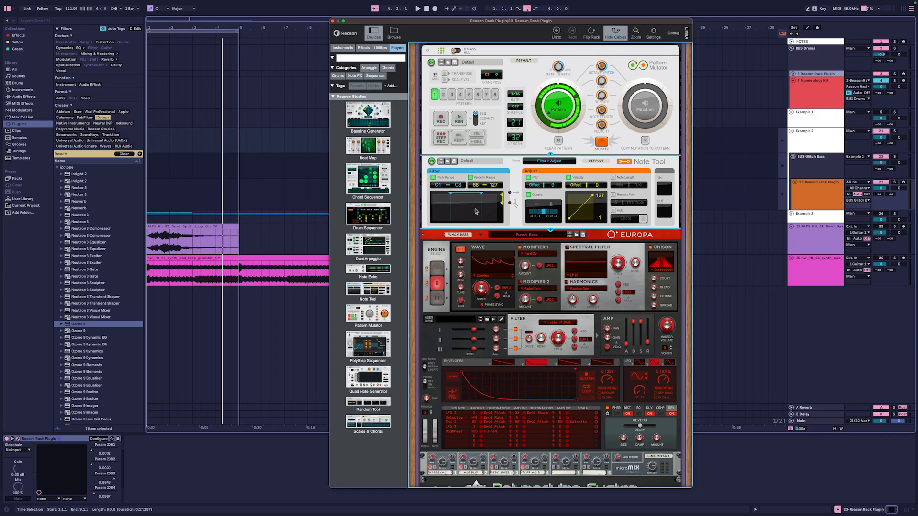
{"action": "key", "text": "space"}
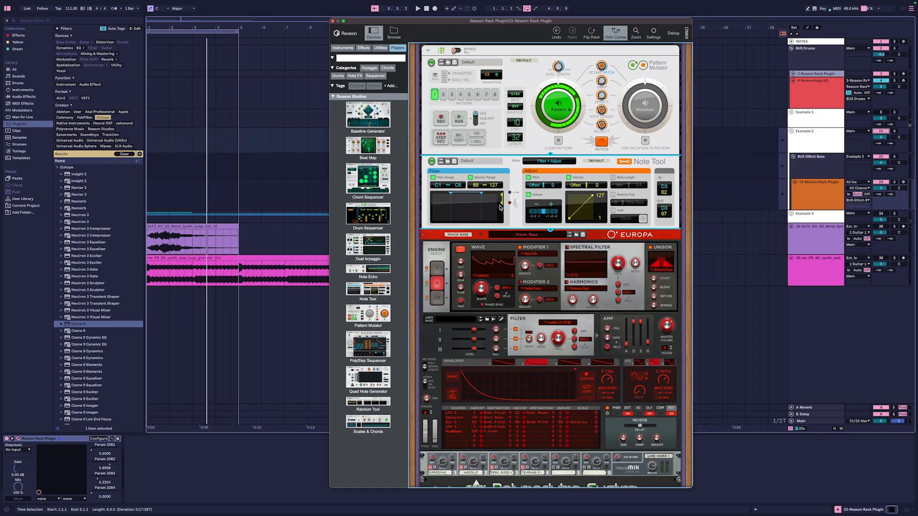
Flip the rack and follow the Note Filter cables through the CV splitter to the Note Tools of the other Europas
{"action": "scroll", "coordinate": [499, 207], "scroll_direction": "down", "scroll_amount": 3}
{"action": "key", "text": "Tab"}
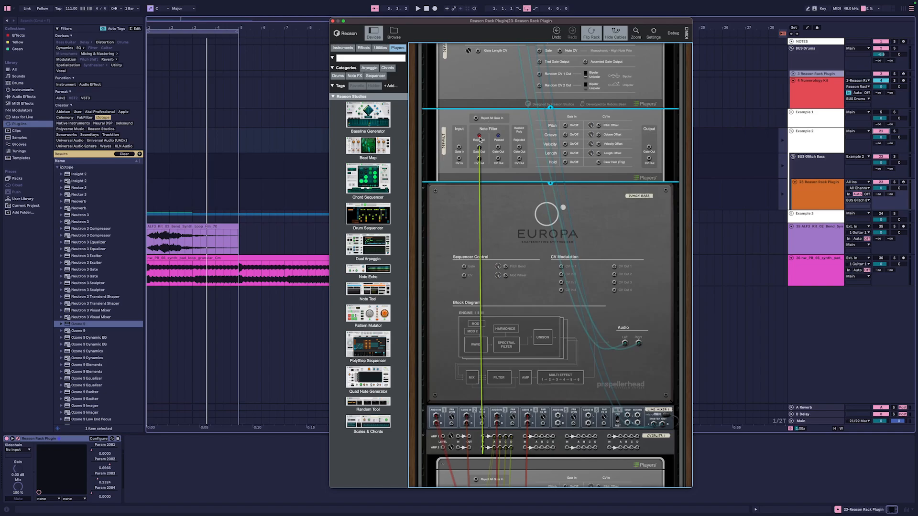
{"action": "scroll", "coordinate": [480, 163], "scroll_direction": "down", "scroll_amount": 9}
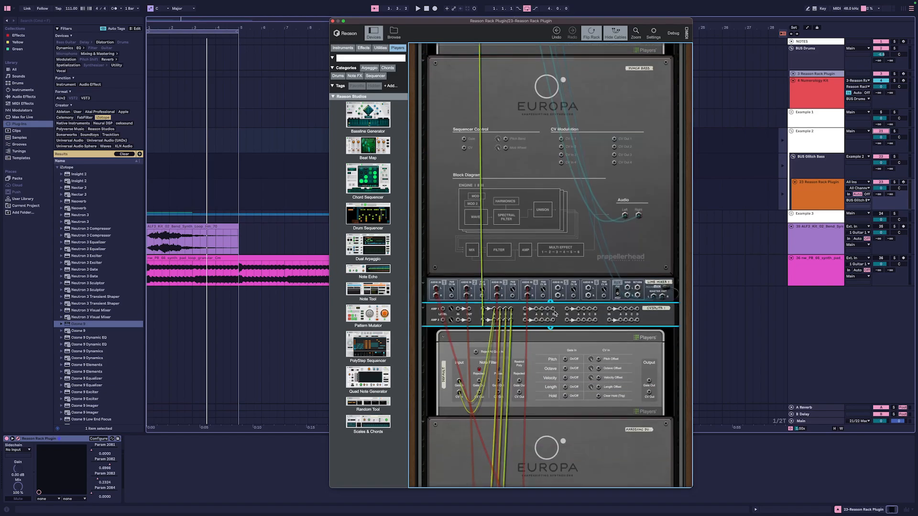
{"action": "scroll", "coordinate": [516, 306], "scroll_direction": "down", "scroll_amount": 3}
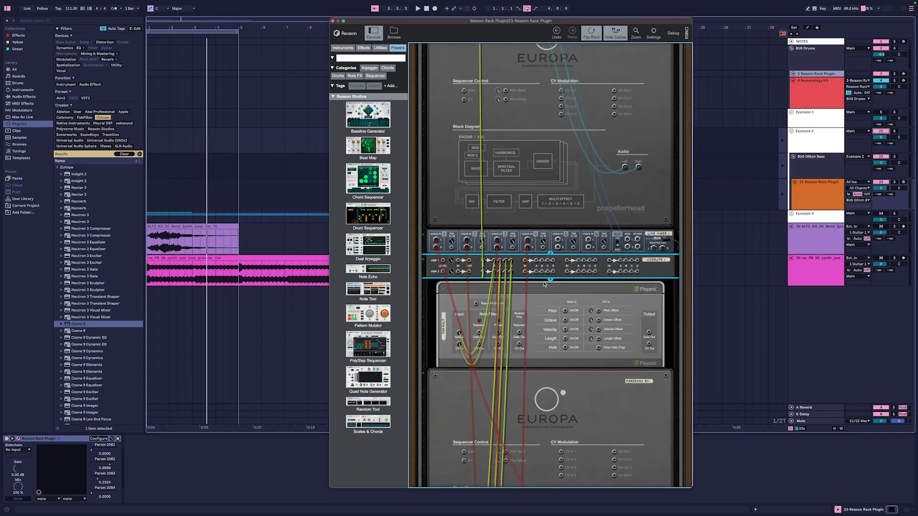
{"action": "scroll", "coordinate": [507, 270], "scroll_direction": "down", "scroll_amount": 7}
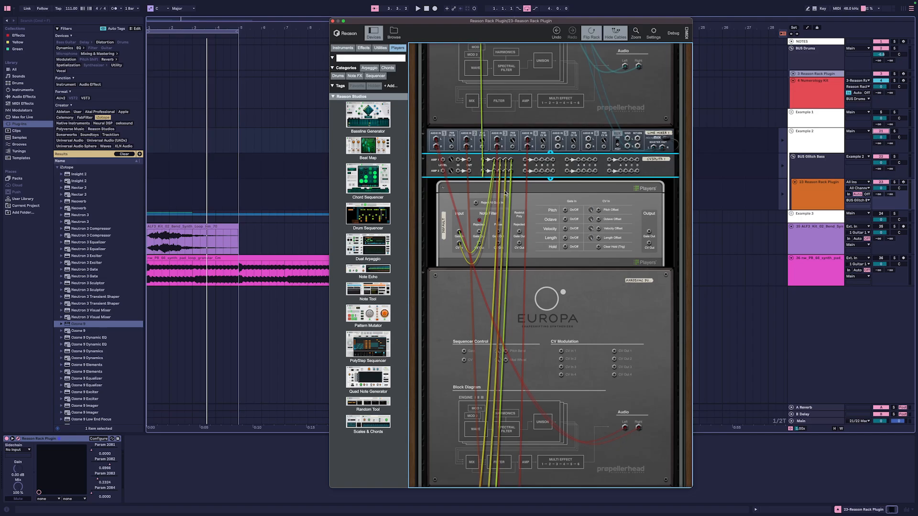
{"action": "scroll", "coordinate": [508, 334], "scroll_direction": "down", "scroll_amount": 19}
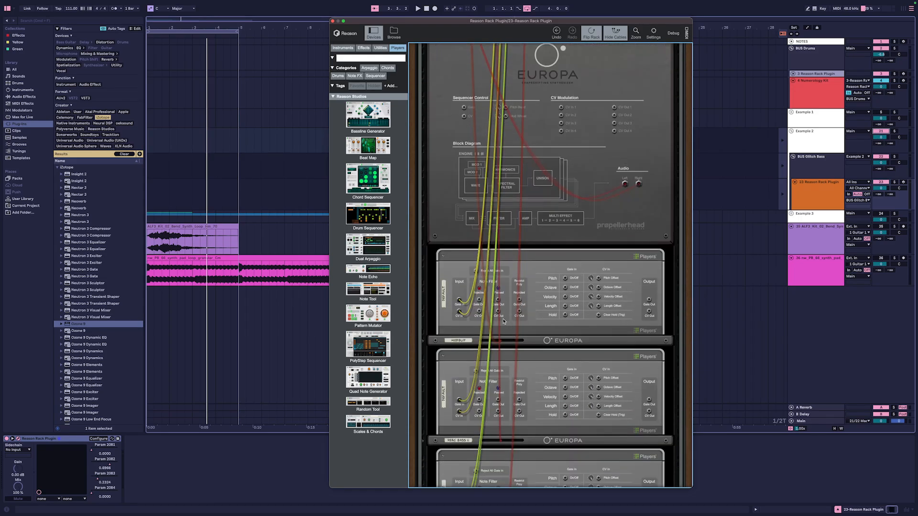
{"action": "scroll", "coordinate": [507, 304], "scroll_direction": "down", "scroll_amount": 6}
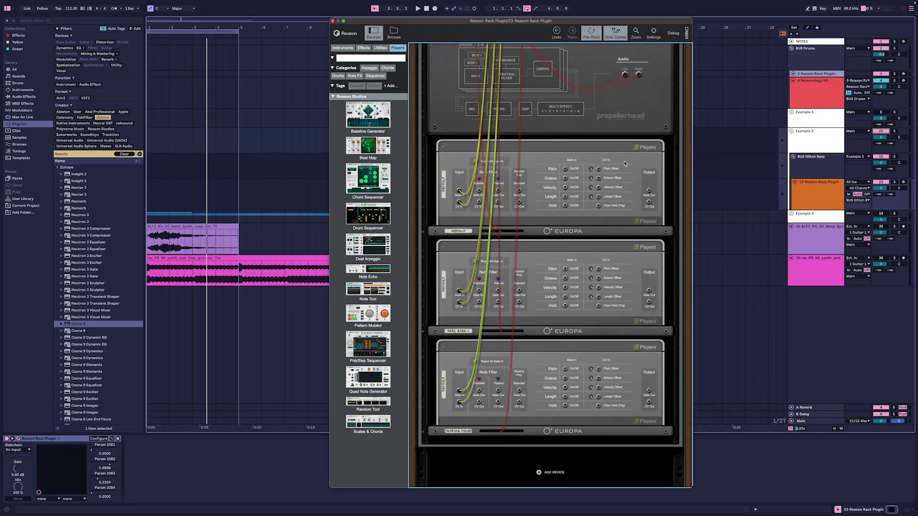
Return to the rack's front and look over the remaining Note Tool and Europa pairs, finishing at the Combinator controls
{"action": "left_click", "coordinate": [590, 32]}
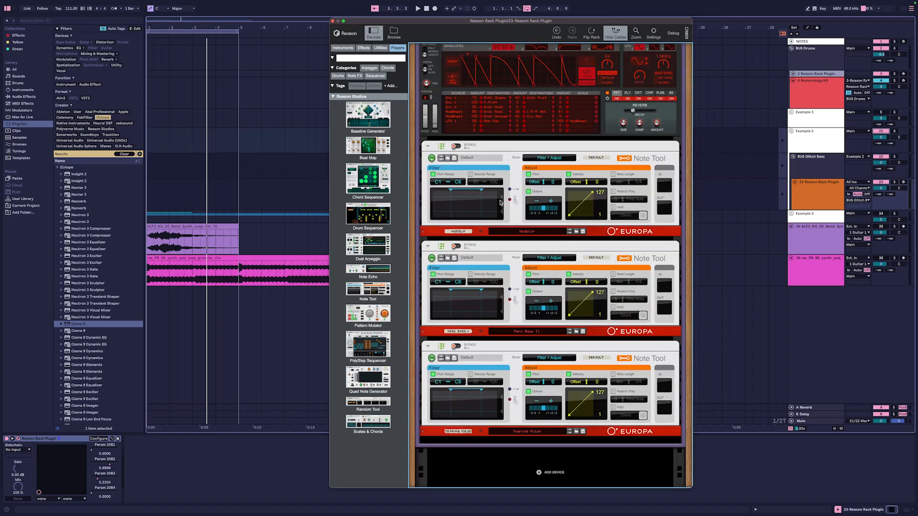
{"action": "left_click", "coordinate": [421, 233]}
{"action": "left_click", "coordinate": [421, 232]}
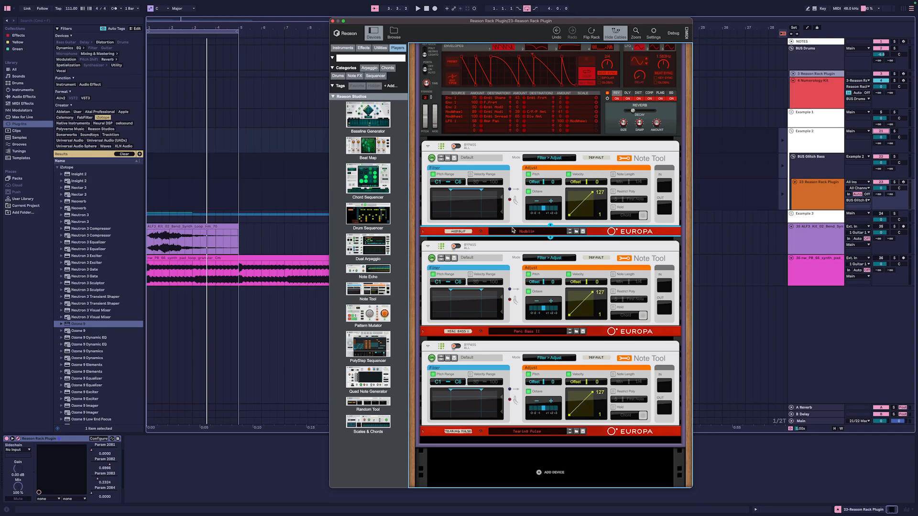
{"action": "scroll", "coordinate": [529, 178], "scroll_direction": "up", "scroll_amount": 2}
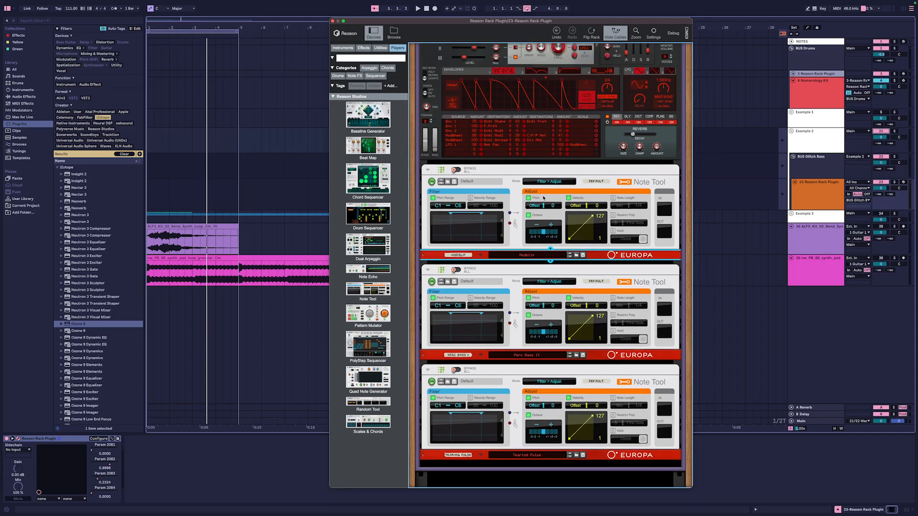
{"action": "scroll", "coordinate": [543, 263], "scroll_direction": "up", "scroll_amount": 10}
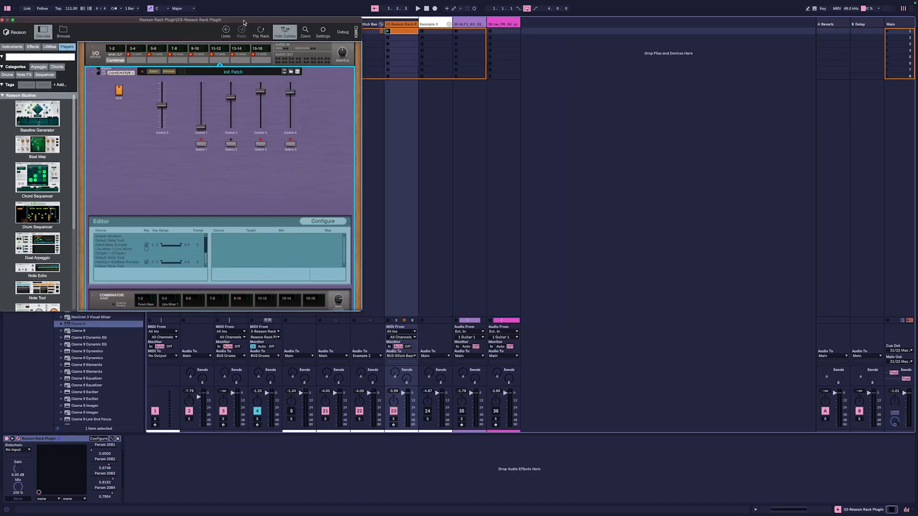
Move the rack window aside and open the first clip of the 23-Reason Rack Plugin track
{"action": "left_click_drag", "start_coordinate": [268, 22], "coordinate": [284, 20]}
{"action": "left_click", "coordinate": [404, 30]}
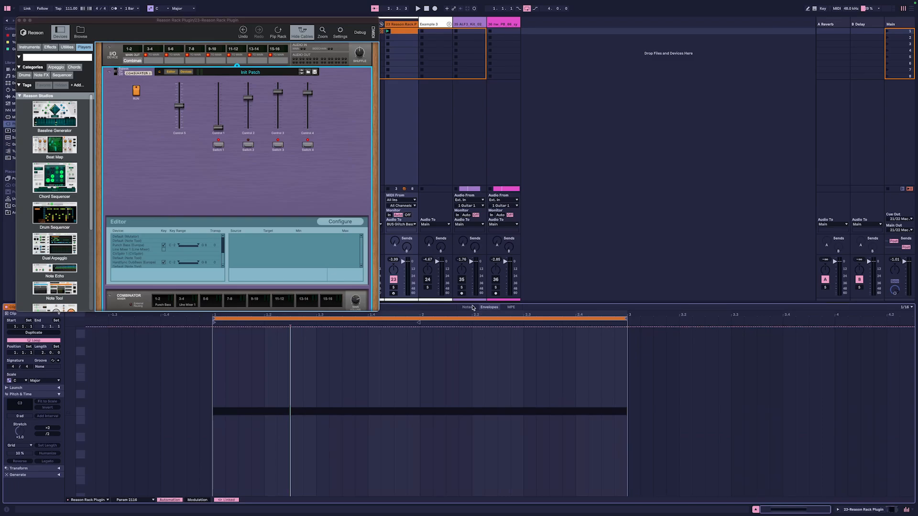
Display the clip's automation envelope for the Reason Rack Plugin's Param 3081 and play the clip
{"action": "left_click", "coordinate": [129, 500]}
{"action": "left_click", "coordinate": [130, 473]}
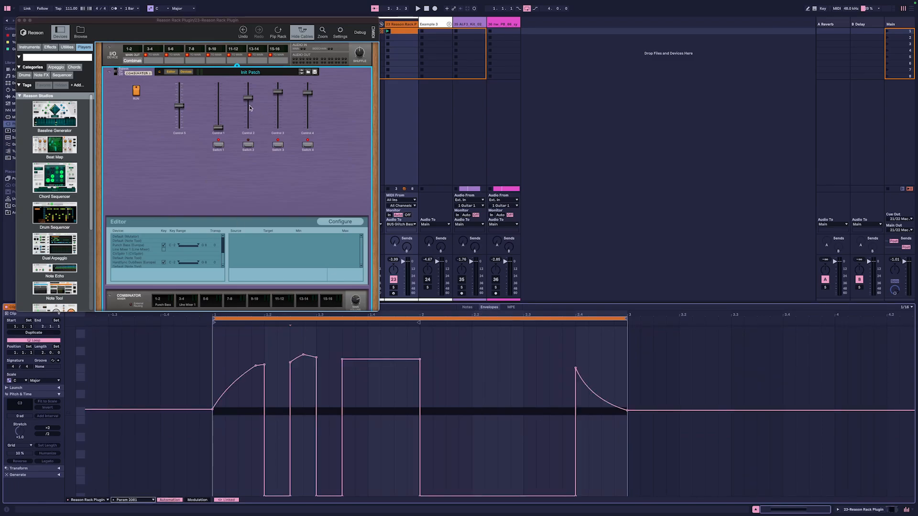
{"action": "key", "text": "space"}
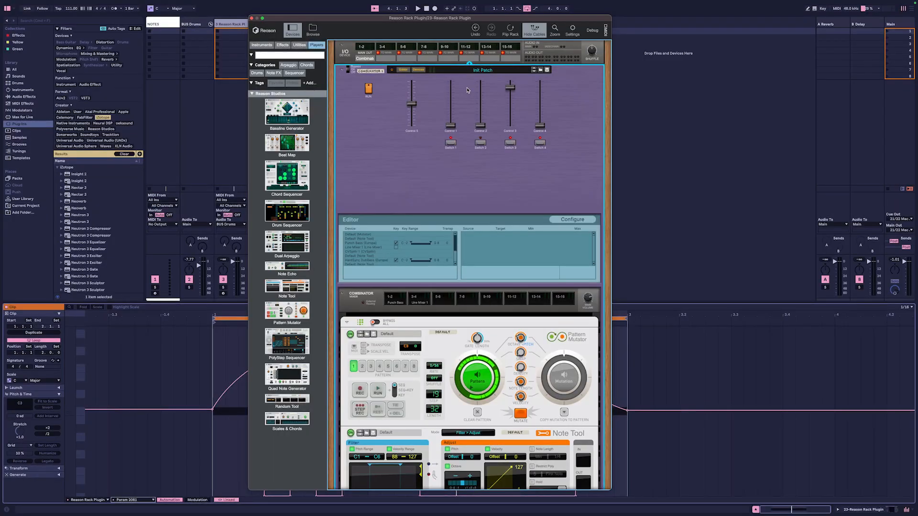
Move the rack window clear of the clip envelope and play while viewing the Pattern Mutator and the Punch Bass Note Tool
{"action": "scroll", "coordinate": [514, 176], "scroll_direction": "down", "scroll_amount": 2}
{"action": "scroll", "coordinate": [514, 177], "scroll_direction": "up", "scroll_amount": 2}
{"action": "left_click_drag", "start_coordinate": [456, 21], "coordinate": [328, 13]}
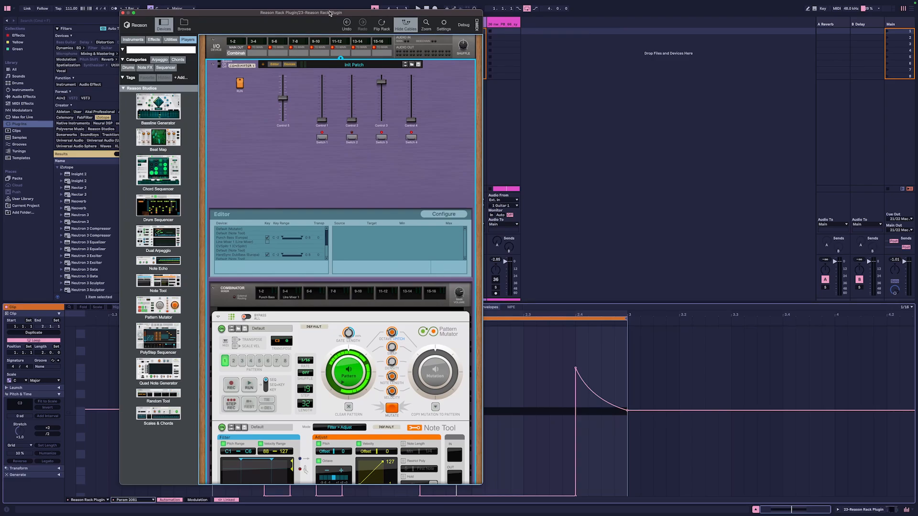
{"action": "scroll", "coordinate": [298, 354], "scroll_direction": "down", "scroll_amount": 4}
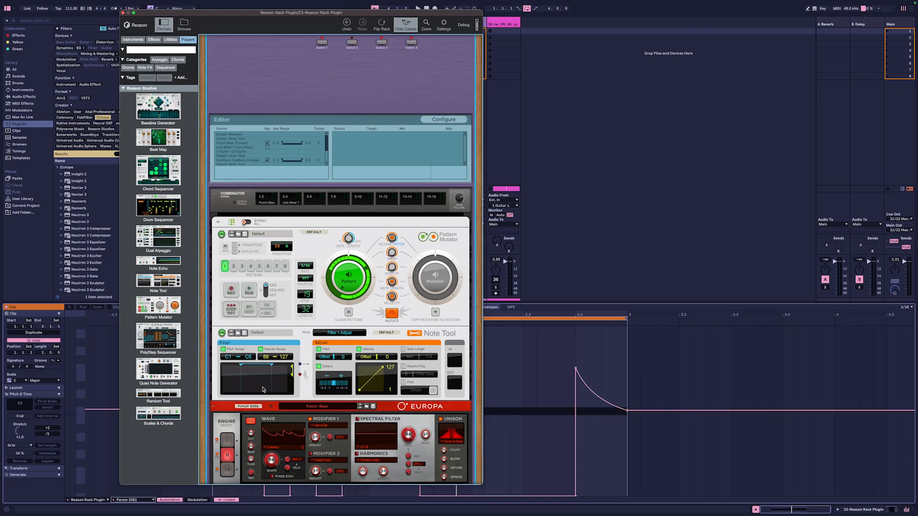
{"action": "key", "text": "space"}
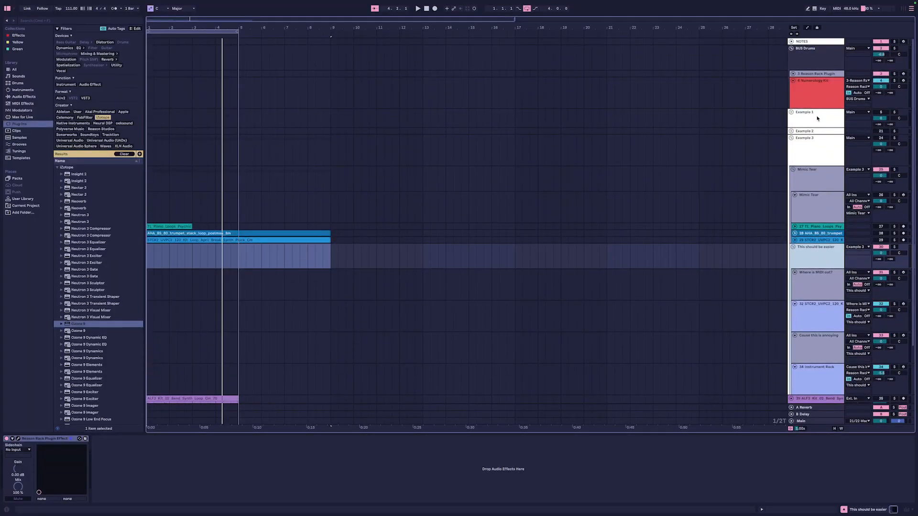
Select the "This should be easier" group under Example 3 in the arrangement and play it
{"action": "left_click", "coordinate": [820, 151]}
{"action": "scroll", "coordinate": [829, 287], "scroll_direction": "down", "scroll_amount": 3}
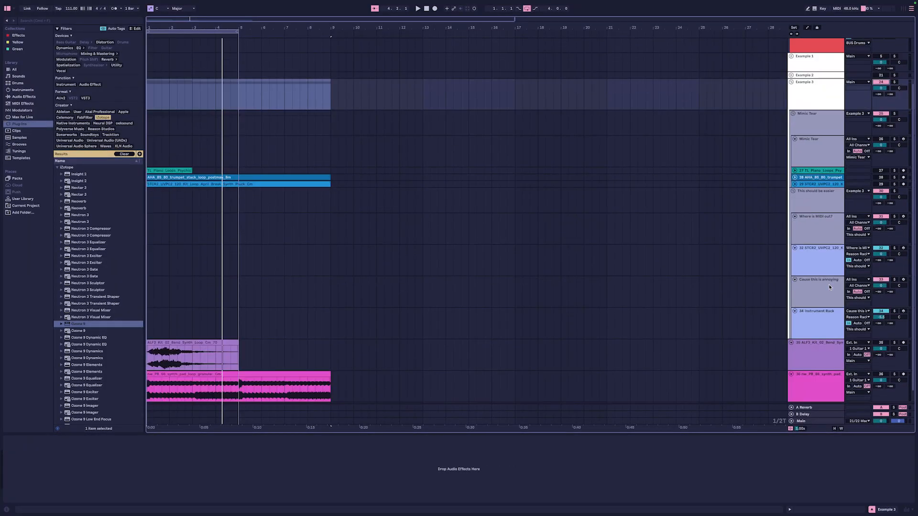
{"action": "left_click", "coordinate": [827, 205]}
{"action": "scroll", "coordinate": [818, 249], "scroll_direction": "down", "scroll_amount": 1}
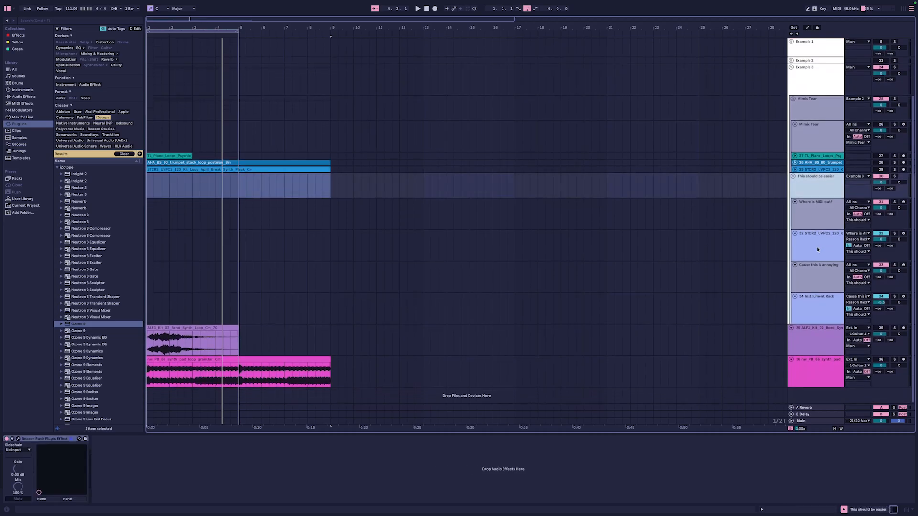
{"action": "key", "text": "space"}
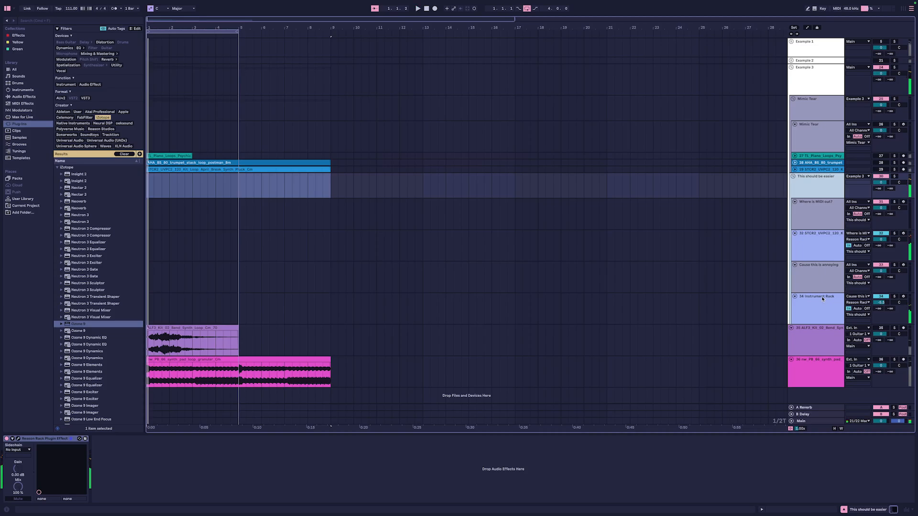
Compare the devices on the "Where is MIDI out?" track, sampler track 32 and the 34-Instrument Rack track
{"action": "left_click", "coordinate": [813, 211]}
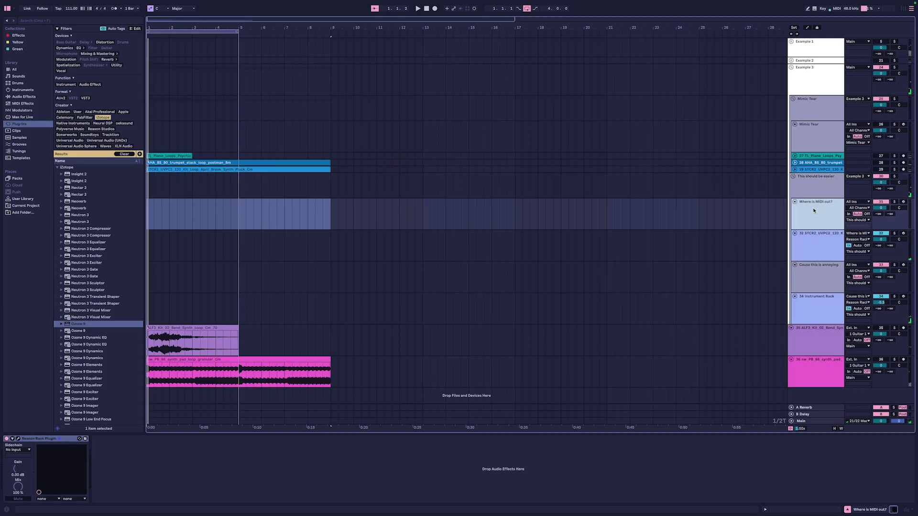
{"action": "left_click", "coordinate": [818, 250]}
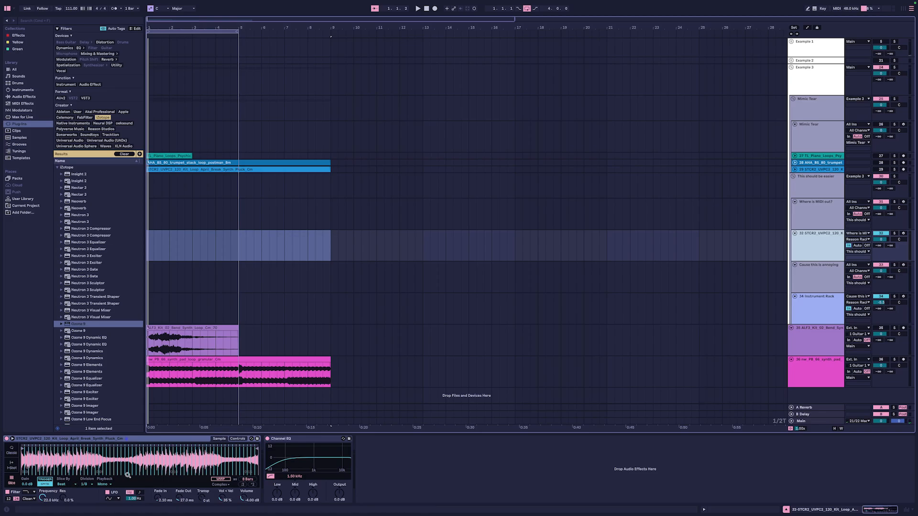
{"action": "left_click", "coordinate": [781, 320]}
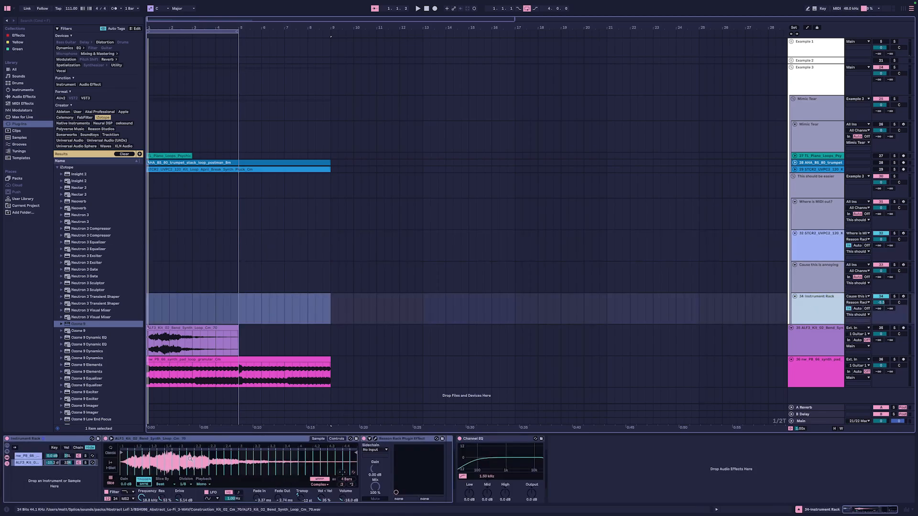
{"action": "left_click", "coordinate": [805, 250]}
{"action": "left_click", "coordinate": [808, 318]}
{"action": "left_click", "coordinate": [811, 218]}
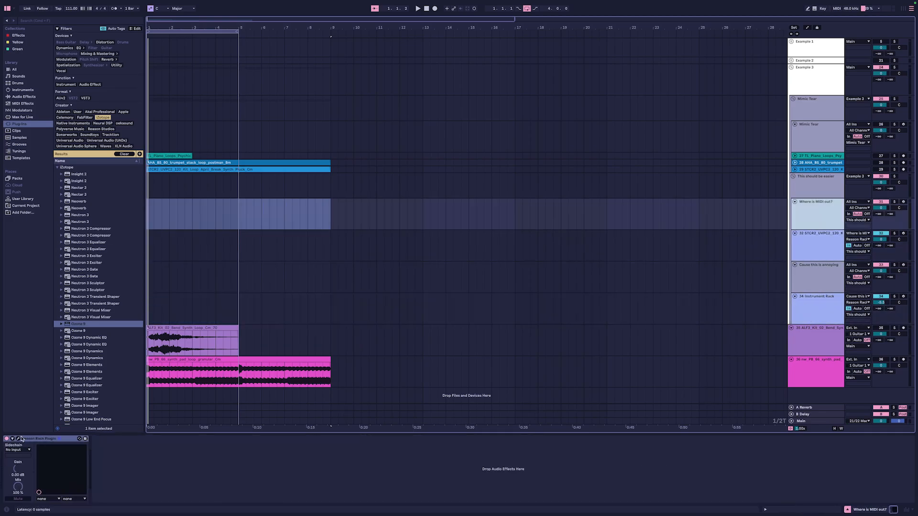
Open the Reason Rack Plugin on the "Where is MIDI out?" track, then play the loop while checking its Note Tool and track 32's sliced sample
{"action": "left_click", "coordinate": [18, 439]}
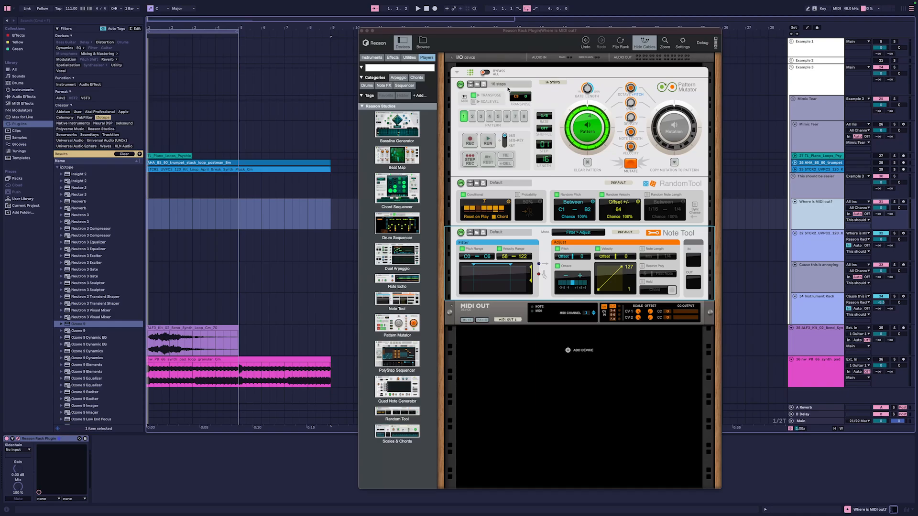
{"action": "left_click", "coordinate": [561, 100]}
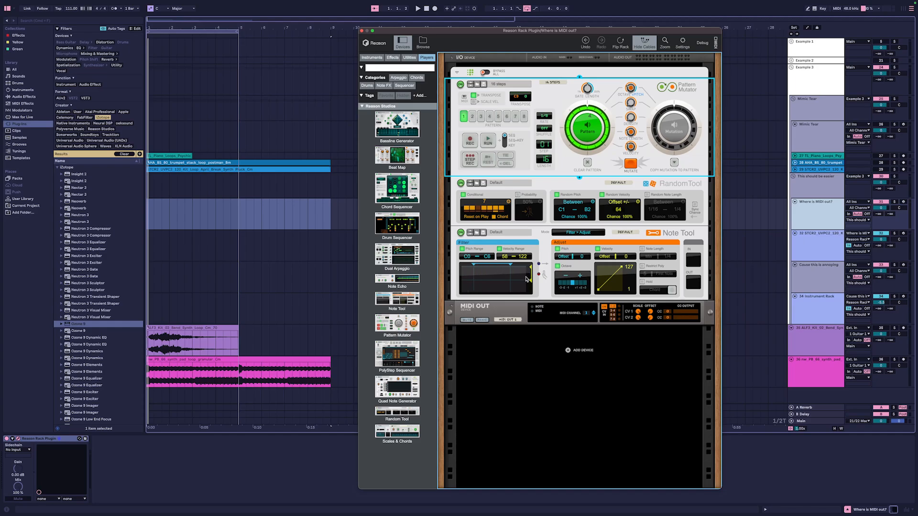
{"action": "key", "text": "space"}
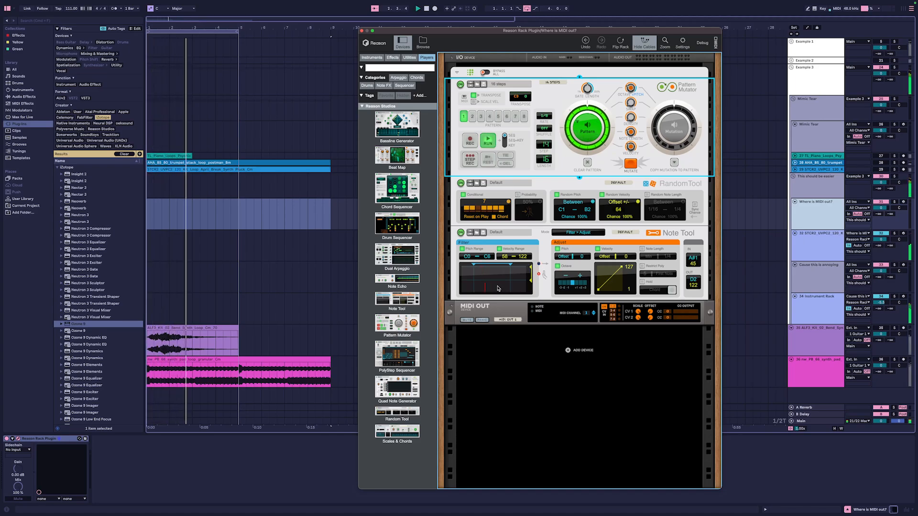
{"action": "key", "text": "space"}
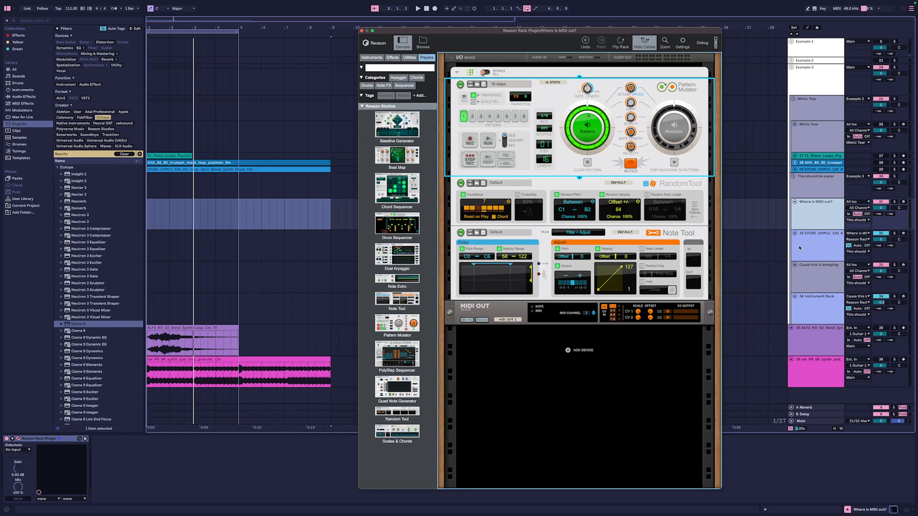
{"action": "left_click", "coordinate": [815, 246]}
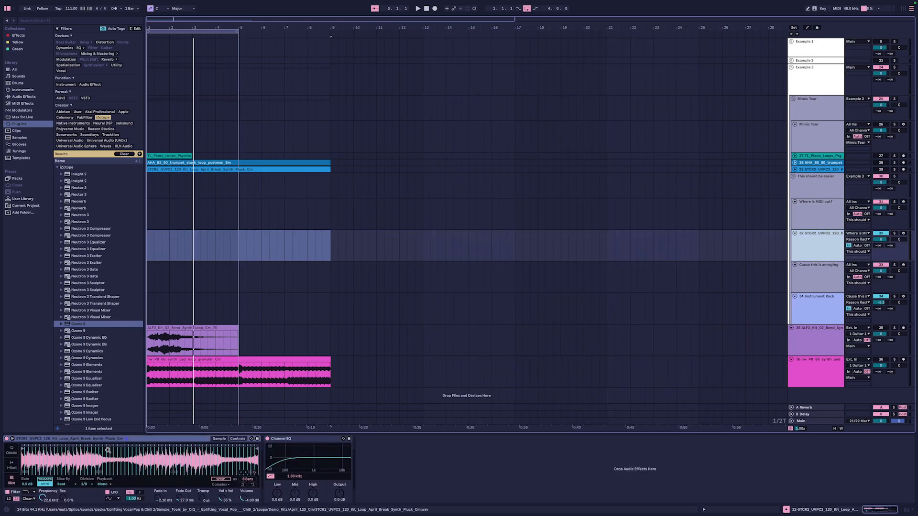
{"action": "key", "text": "space"}
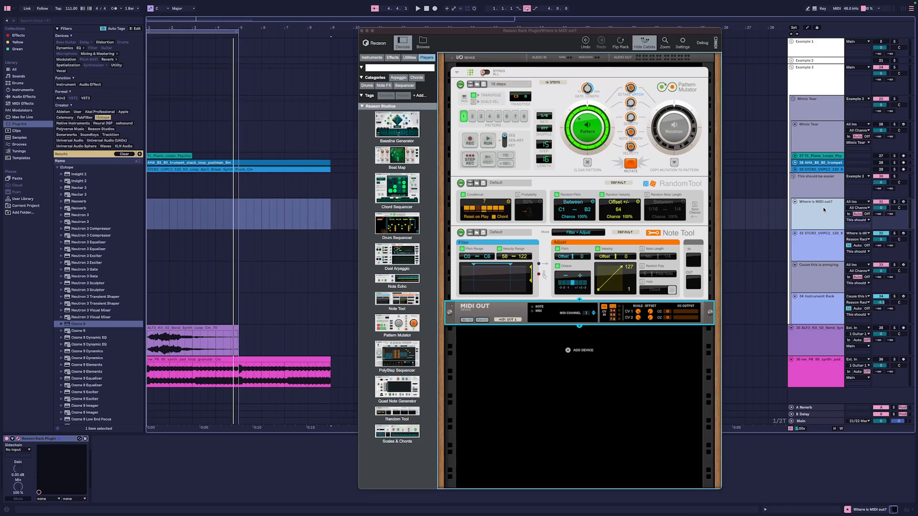
Check track 32's MIDI From routing to "Where is MIDI out?" and choose Reason Rack Plugin as its input channel
{"action": "left_click", "coordinate": [824, 235]}
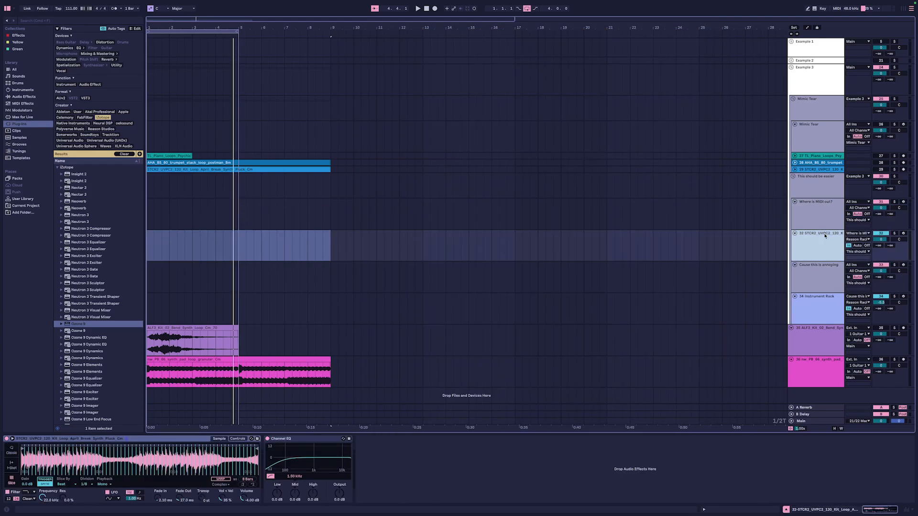
{"action": "left_click", "coordinate": [864, 232]}
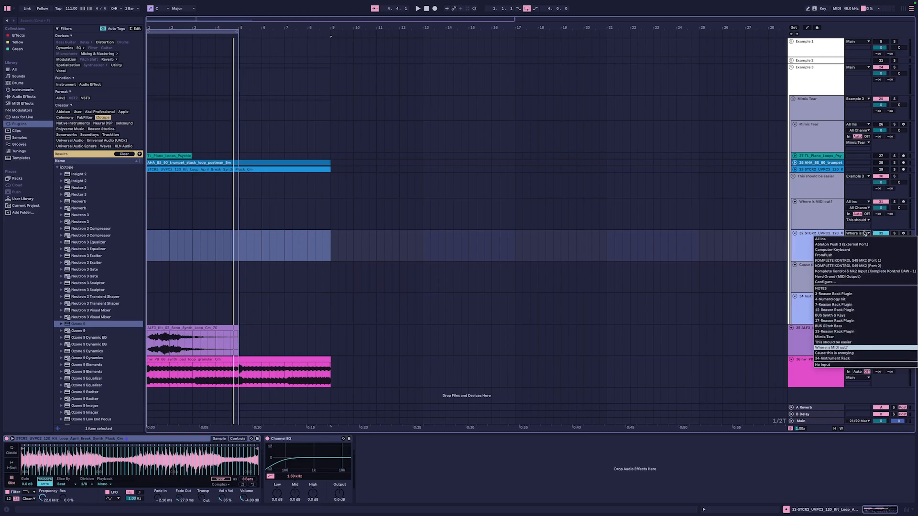
{"action": "left_click", "coordinate": [858, 233]}
{"action": "left_click", "coordinate": [858, 234]}
{"action": "left_click", "coordinate": [858, 233]}
{"action": "left_click", "coordinate": [858, 239]}
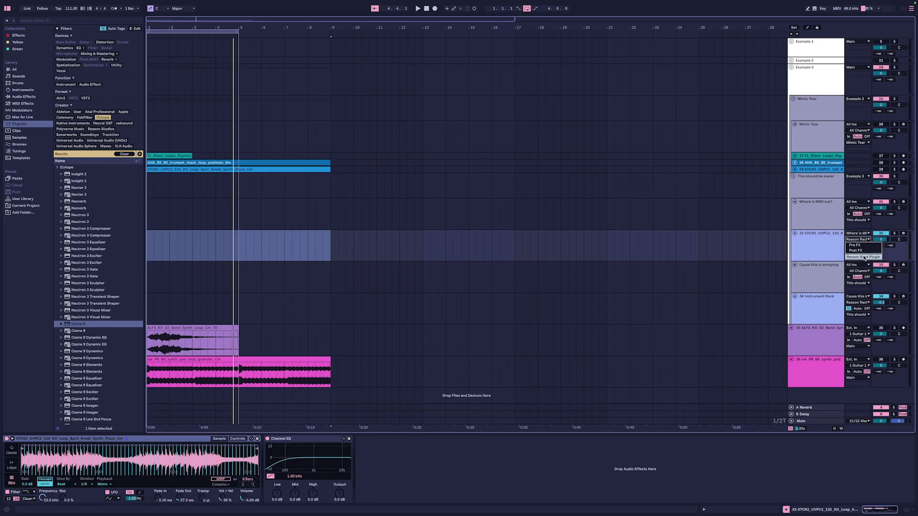
{"action": "left_click", "coordinate": [864, 258]}
Inspect the Note Tool's back panel in the "Where is MIDI out?" rack, then return to the rack's front
{"action": "left_click", "coordinate": [824, 208]}
{"action": "left_click", "coordinate": [822, 248]}
{"action": "left_click", "coordinate": [826, 224]}
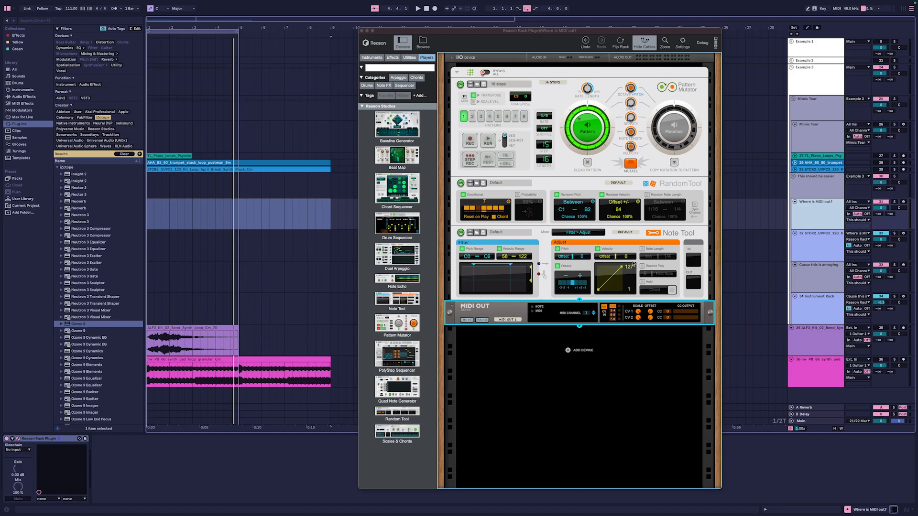
{"action": "key", "text": "Tab"}
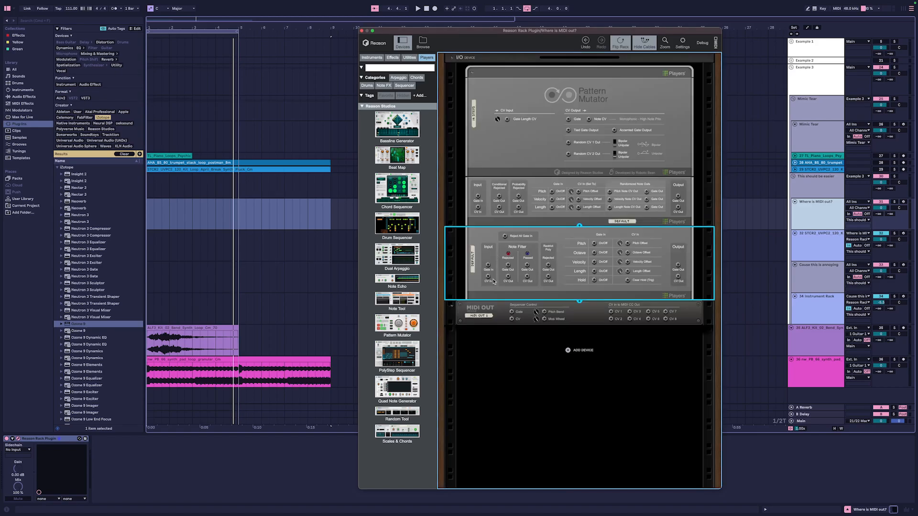
{"action": "key", "text": "Tab"}
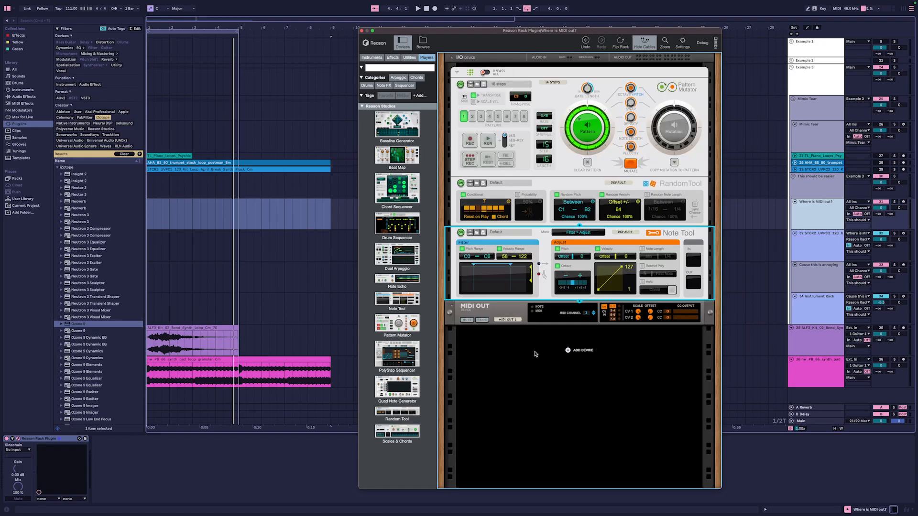
Show the "Cause this is annoying" rack and examine its Note Tool's Note Filter outputs from the back
{"action": "left_click", "coordinate": [816, 227]}
{"action": "key", "text": "Down"}
{"action": "key", "text": "Up"}
{"action": "left_click", "coordinate": [810, 282]}
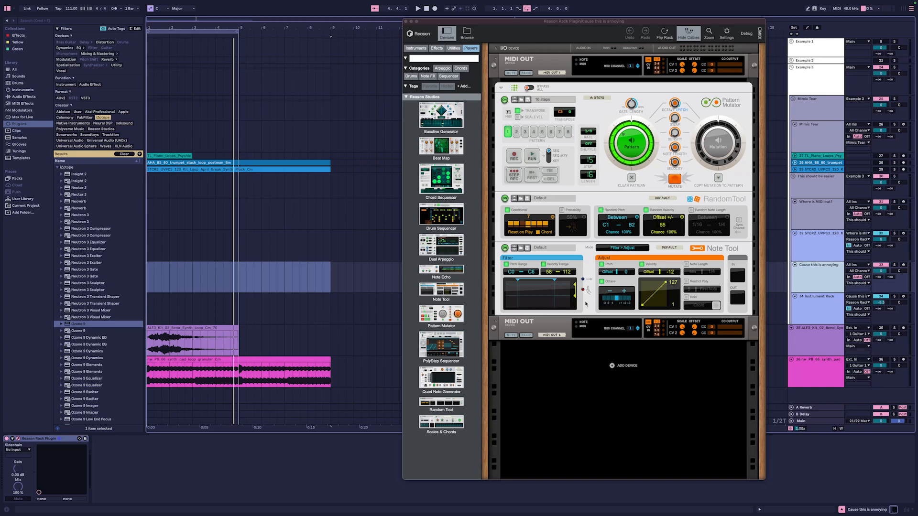
{"action": "left_click", "coordinate": [585, 304]}
{"action": "key", "text": "Tab"}
{"action": "left_click", "coordinate": [597, 254]}
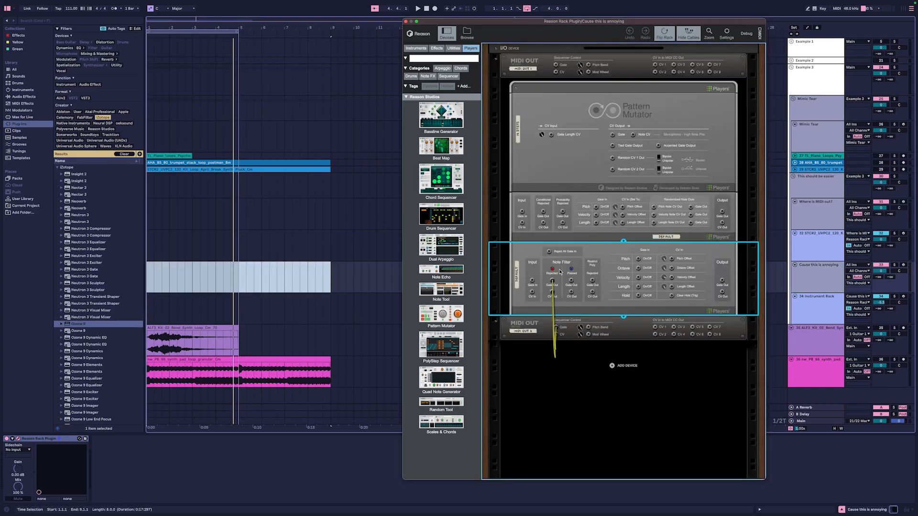
{"action": "key", "text": "Tab"}
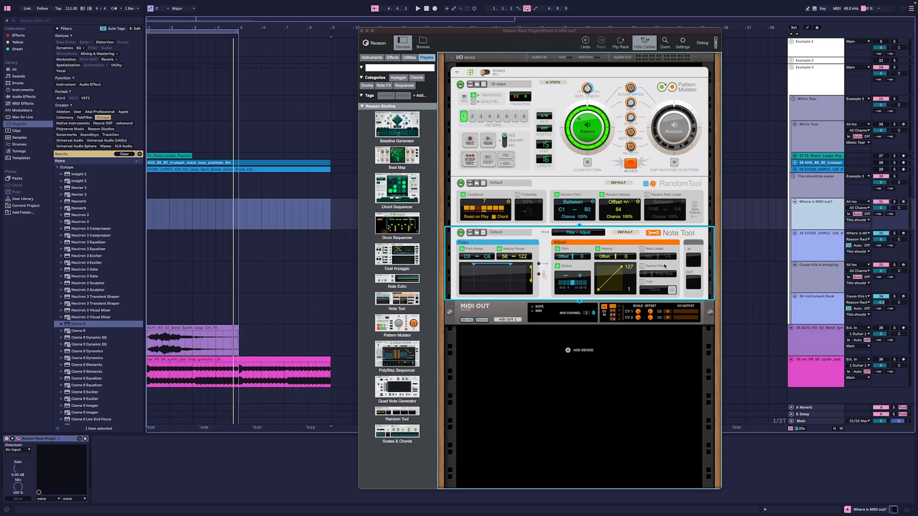
Return to the "Cause this is annoying" rack and play the loop while examining the Random Tool's Conditional pattern
{"action": "right_click", "coordinate": [550, 245]}
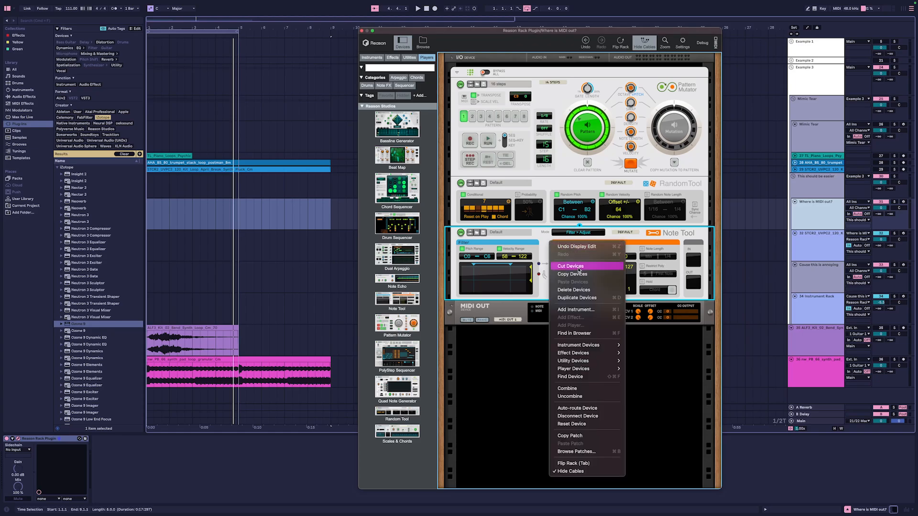
{"action": "left_click", "coordinate": [504, 355]}
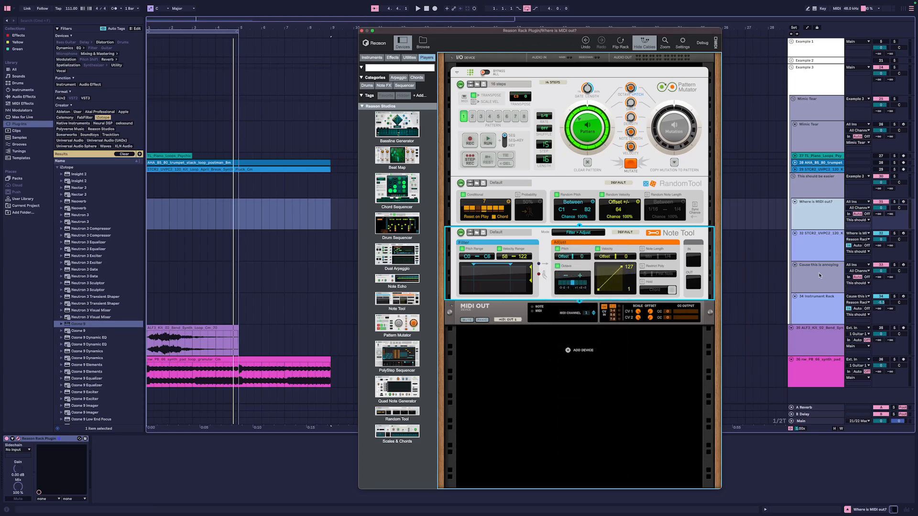
{"action": "left_click", "coordinate": [765, 268]}
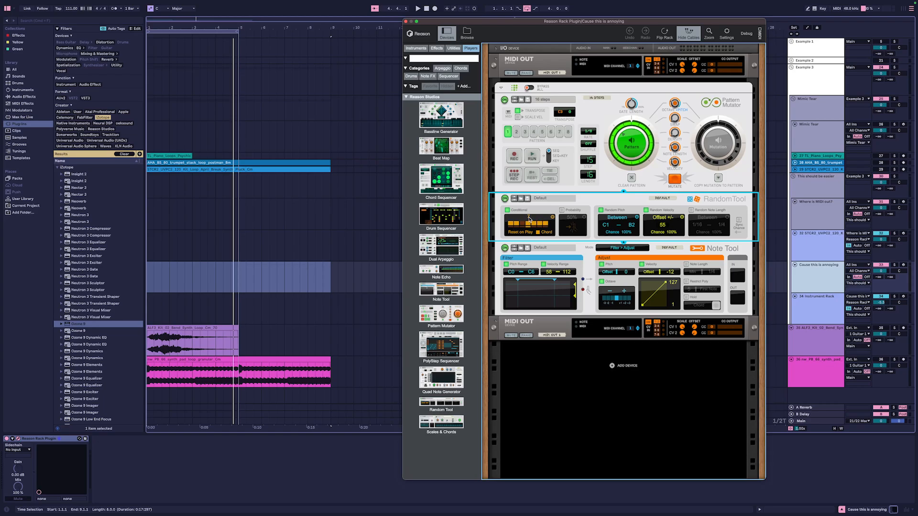
{"action": "left_click_drag", "start_coordinate": [528, 217], "coordinate": [534, 215]}
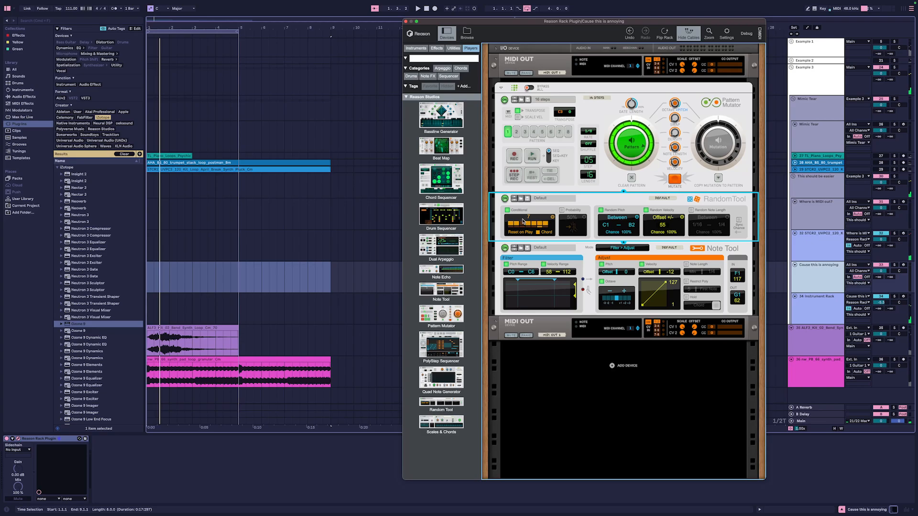
{"action": "key", "text": "space"}
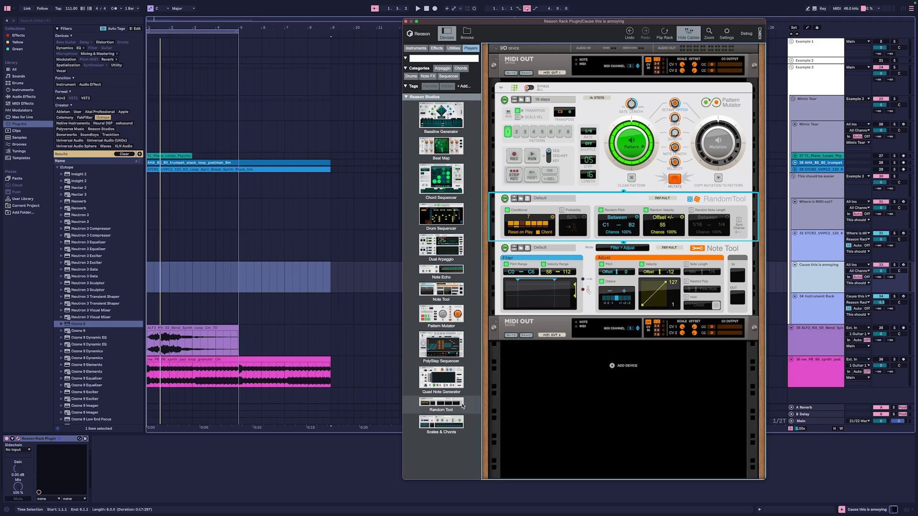
Try to add a Scales & Chords player beside the Random Tool in the "Cause this is annoying" rack
{"action": "mouse_move", "coordinate": [441, 421]}
{"action": "left_mouse_down"}
{"action": "mouse_move", "coordinate": [598, 272]}
{"action": "mouse_move", "coordinate": [579, 242]}
{"action": "mouse_move", "coordinate": [580, 251]}
{"action": "mouse_move", "coordinate": [672, 220]}
{"action": "left_mouse_up"}
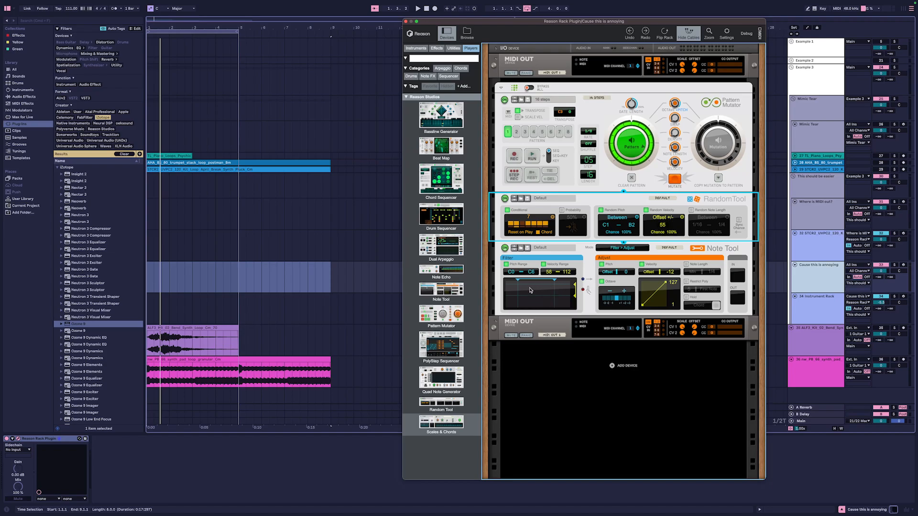
{"action": "left_click", "coordinate": [699, 210]}
{"action": "left_click", "coordinate": [691, 211]}
Close the rack window and show the sliced sample on track 32
{"action": "left_click", "coordinate": [405, 22]}
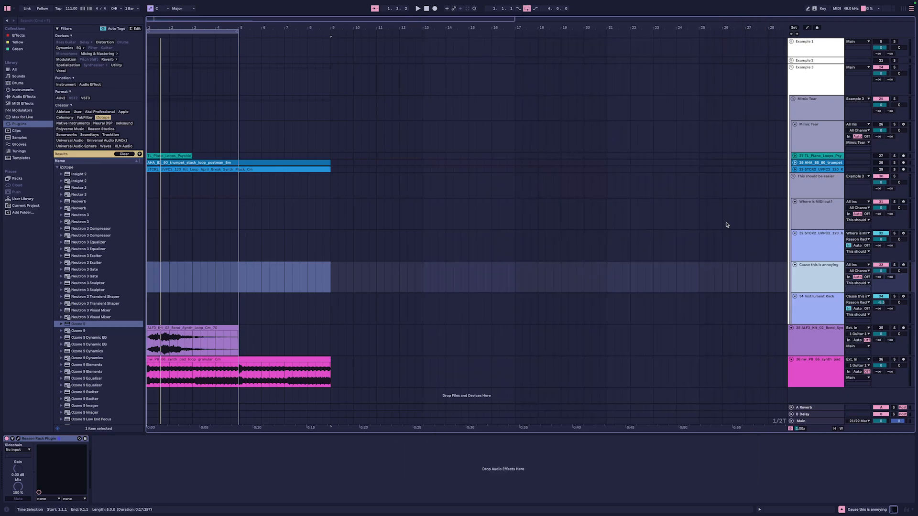
{"action": "left_click", "coordinate": [719, 242]}
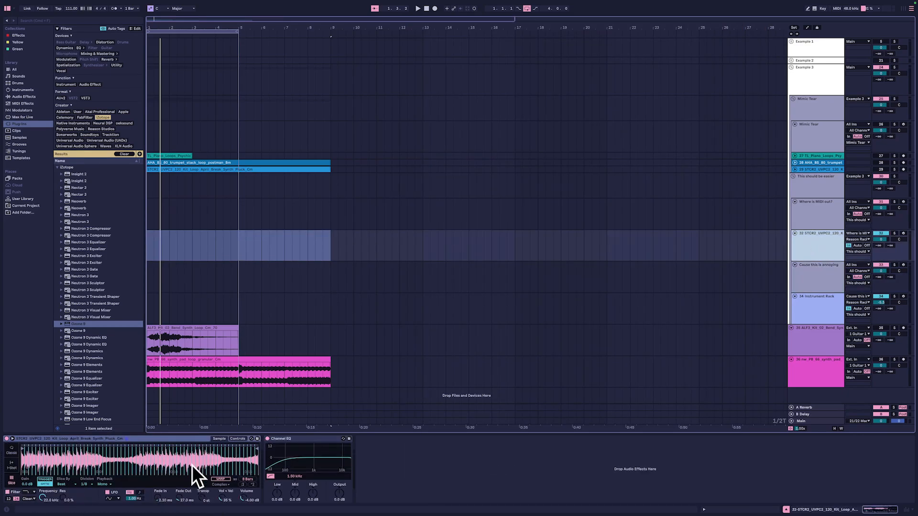
Look through the Reason Rack Plugin tracks, including "Where is MIDI out?" and the "This should be easier" group
{"action": "left_click", "coordinate": [811, 295]}
{"action": "left_click", "coordinate": [816, 238]}
{"action": "left_click", "coordinate": [818, 207]}
{"action": "left_click", "coordinate": [362, 30]}
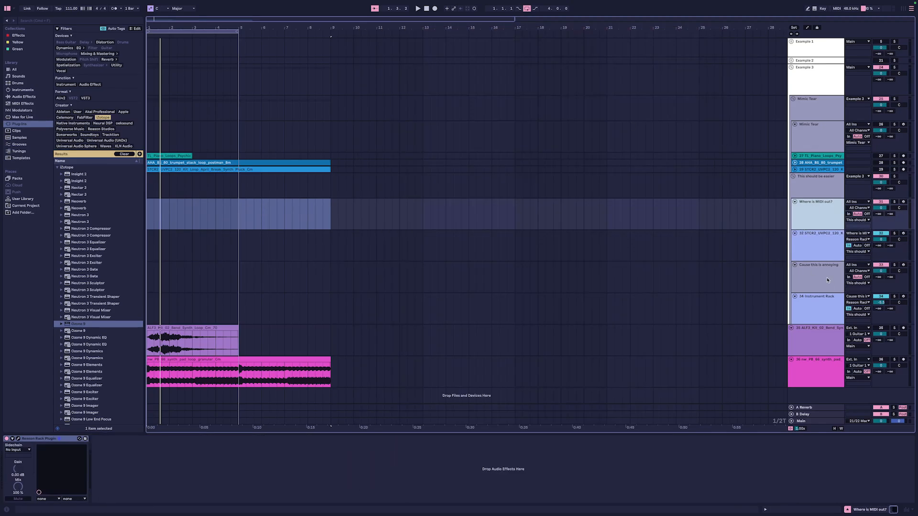
{"action": "left_click", "coordinate": [821, 247]}
{"action": "left_click", "coordinate": [820, 191]}
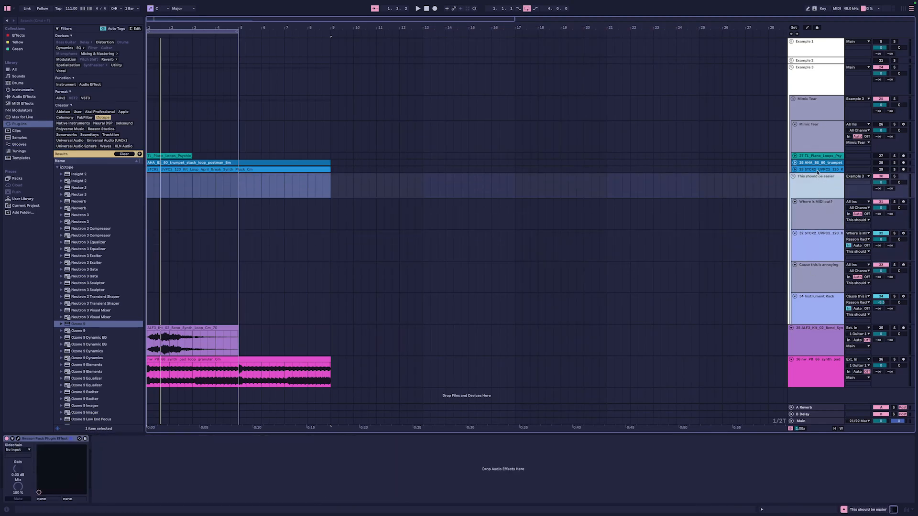
Show the "Mimic Tear" rack and examine its Mimic samplers, Ripley delay and Note Tool cabling from front and back
{"action": "left_click", "coordinate": [813, 136]}
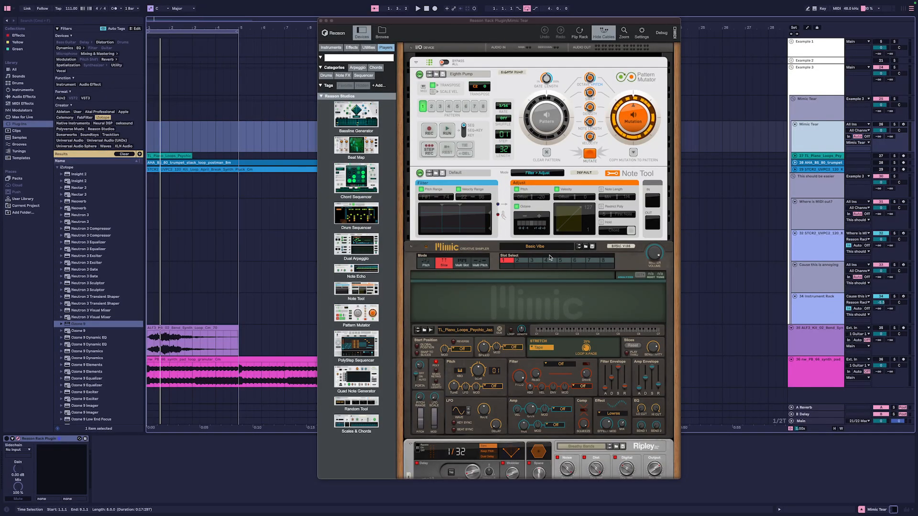
{"action": "scroll", "coordinate": [582, 200], "scroll_direction": "down", "scroll_amount": 3}
{"action": "scroll", "coordinate": [522, 134], "scroll_direction": "down", "scroll_amount": 10}
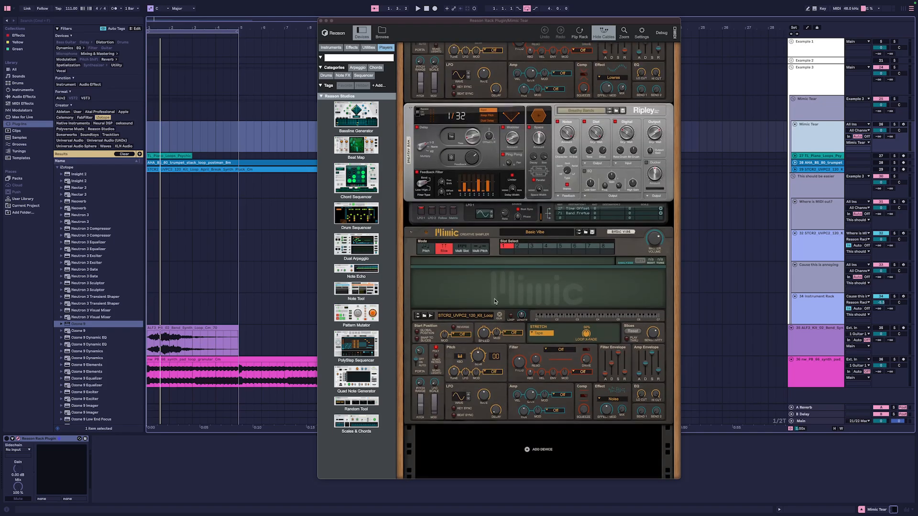
{"action": "left_click", "coordinate": [580, 32]}
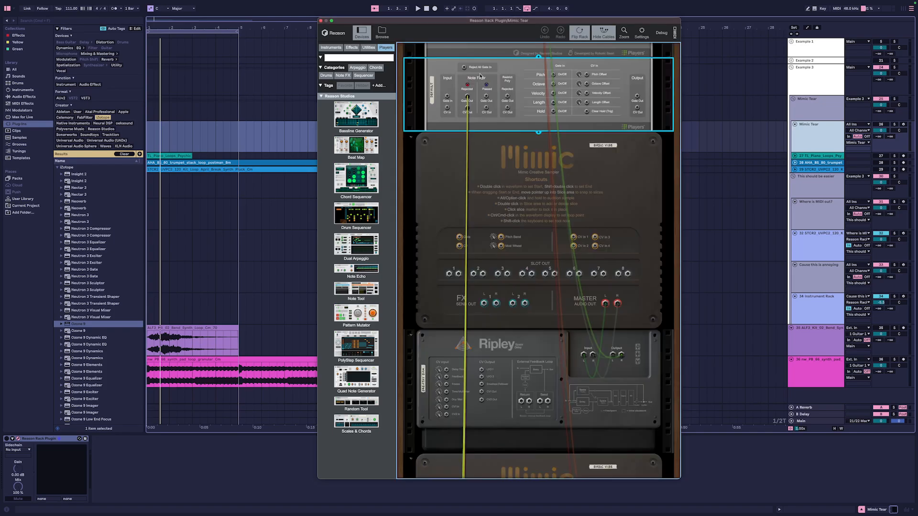
{"action": "scroll", "coordinate": [493, 282], "scroll_direction": "down", "scroll_amount": 5}
{"action": "left_click_drag", "start_coordinate": [556, 280], "coordinate": [556, 210]}
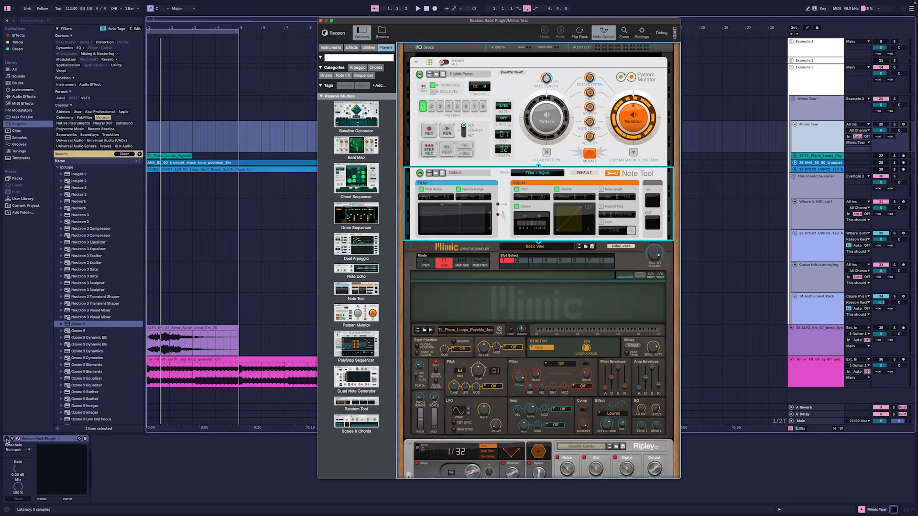
Check the average and current CPU load while the "Mimic Tear" rack is switched off
{"action": "left_click", "coordinate": [878, 9]}
{"action": "left_click", "coordinate": [833, 32]}
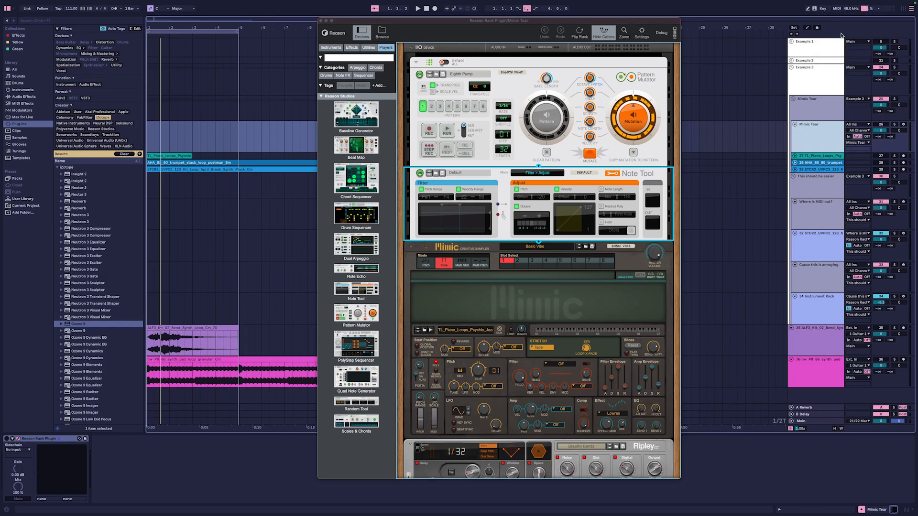
{"action": "left_click", "coordinate": [878, 9]}
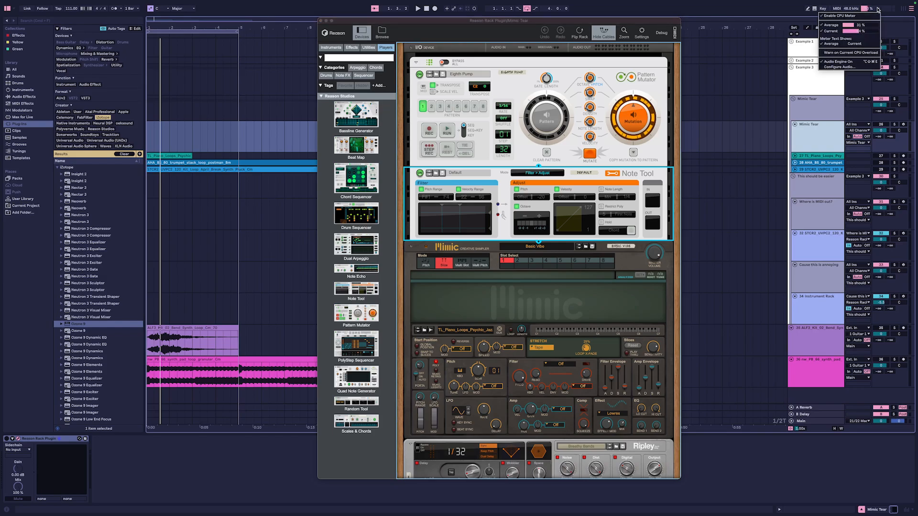
{"action": "left_click", "coordinate": [875, 33]}
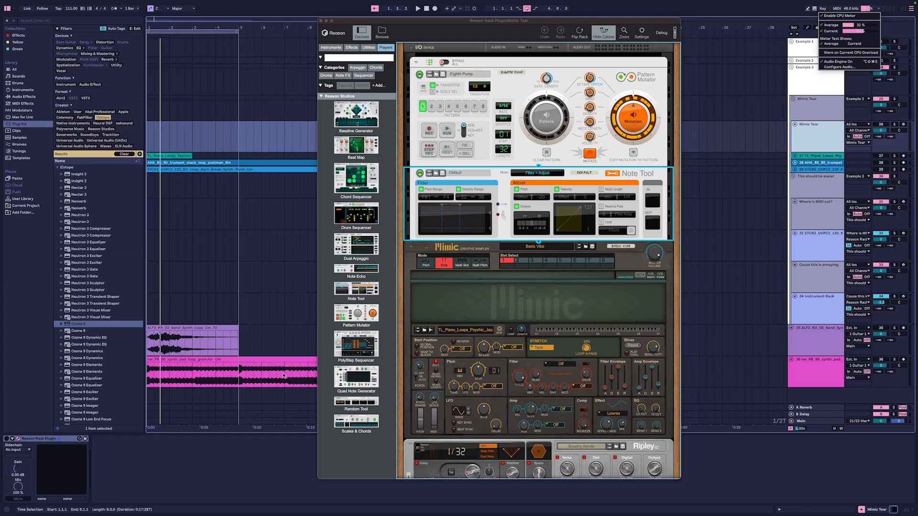
Activate the Reason Rack Plugin on the "Mimic Tear" track and check the CPU load again
{"action": "left_click", "coordinate": [7, 439]}
{"action": "left_click", "coordinate": [6, 438]}
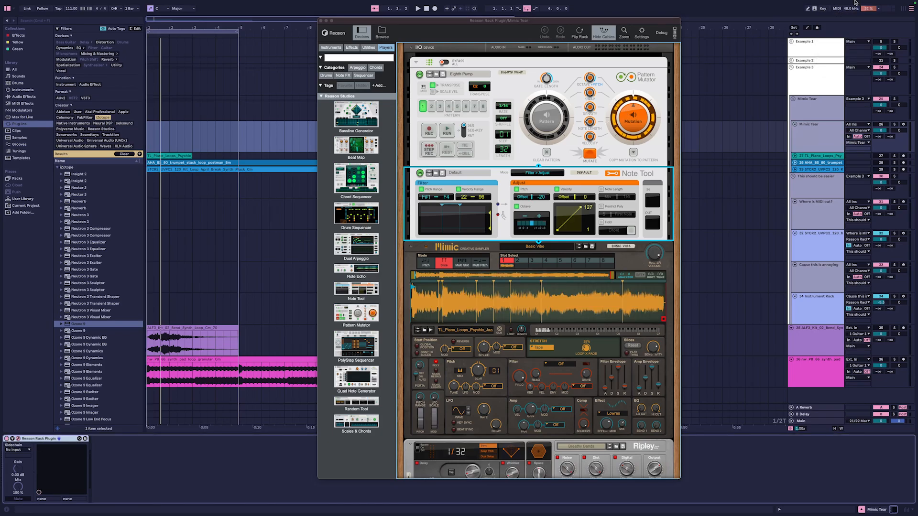
{"action": "left_click", "coordinate": [879, 9]}
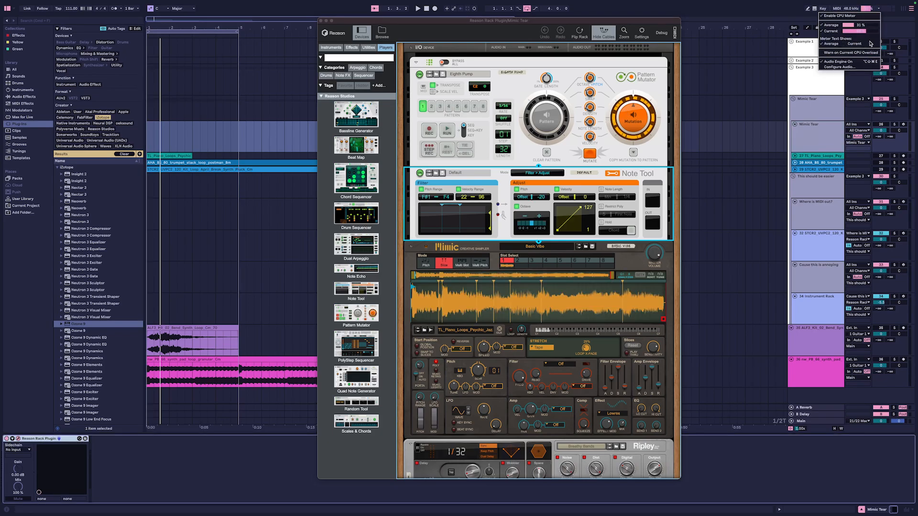